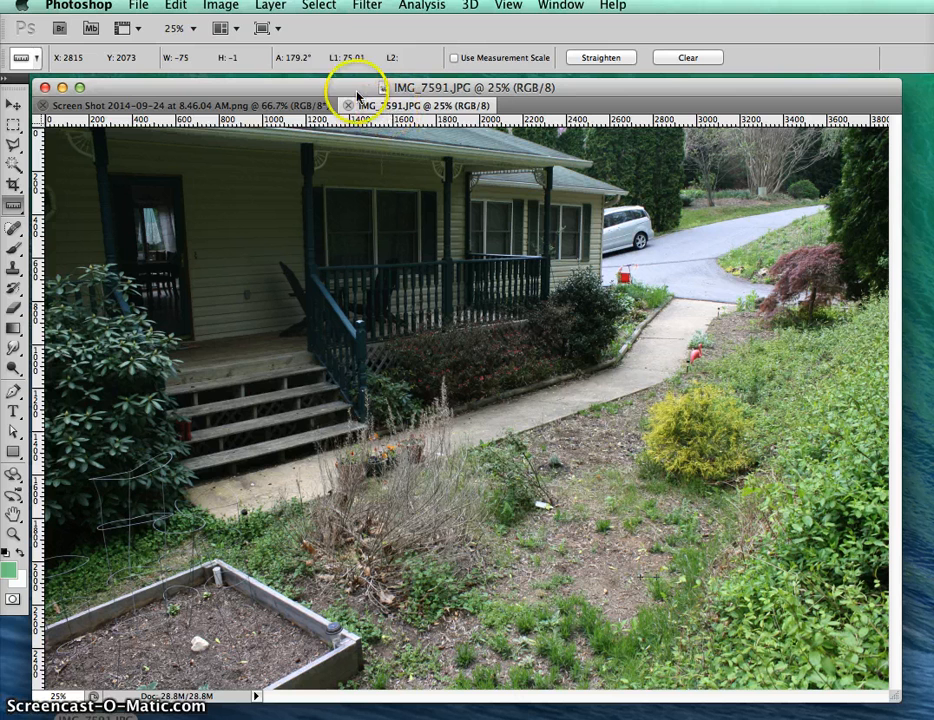
Resize the porch photo to 750 pixels wide, keeping proportions constrained and the resolution at 72 pixels/inch.
click(212, 6)
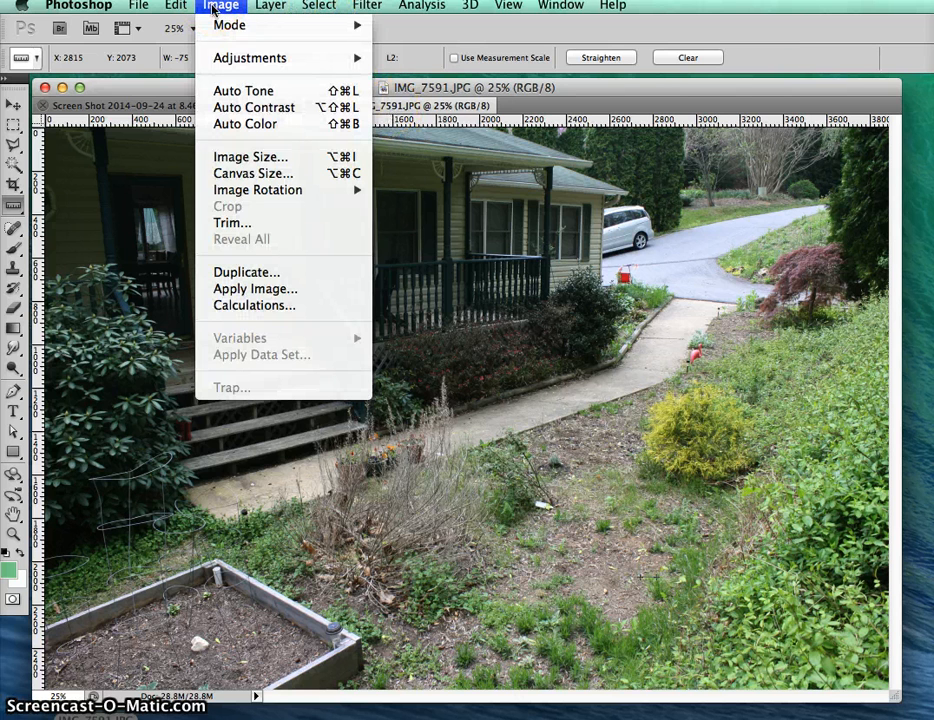
click(236, 163)
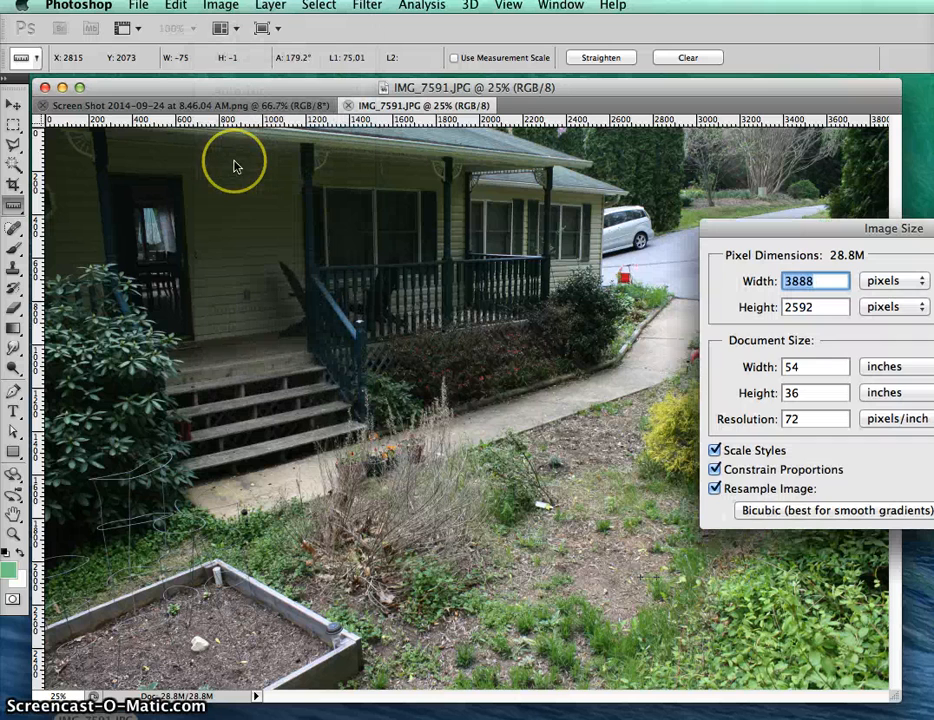
drag(714, 222, 580, 275)
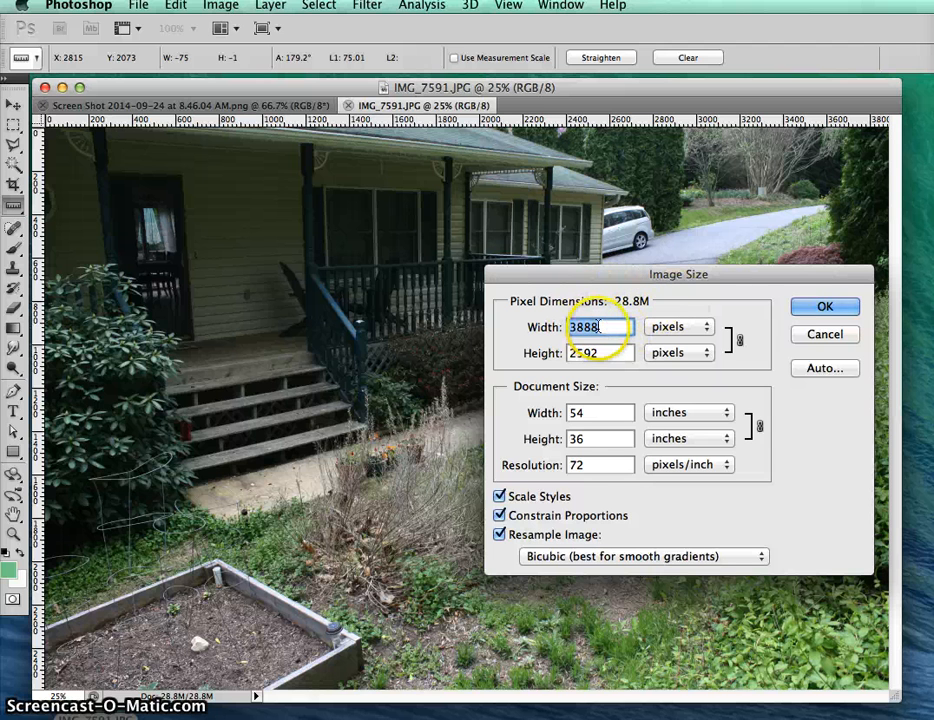
click(590, 464)
drag(588, 463, 572, 465)
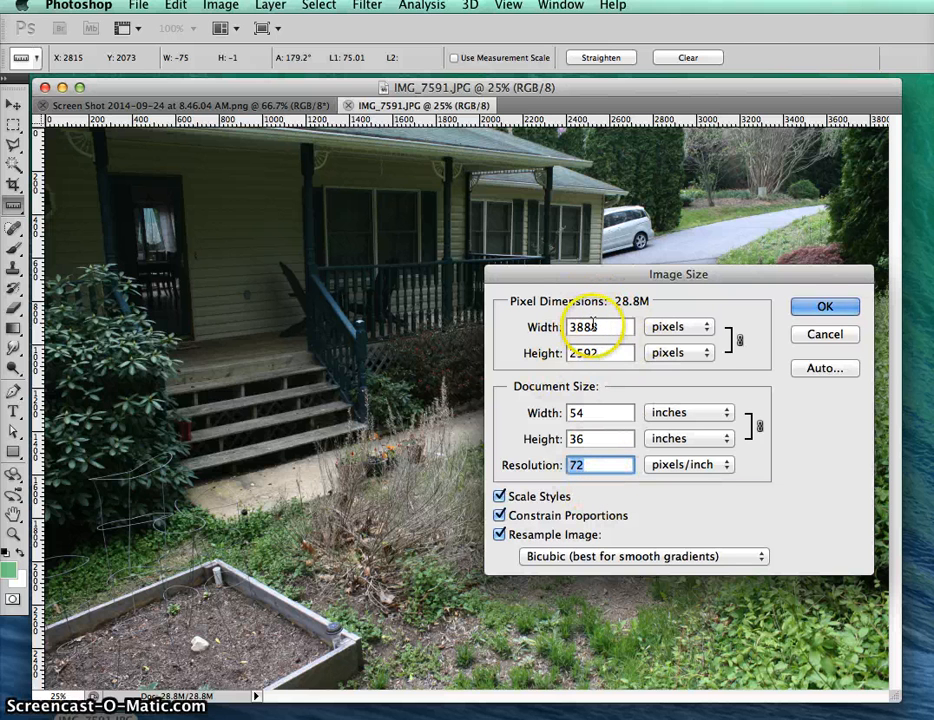
double_click(595, 327)
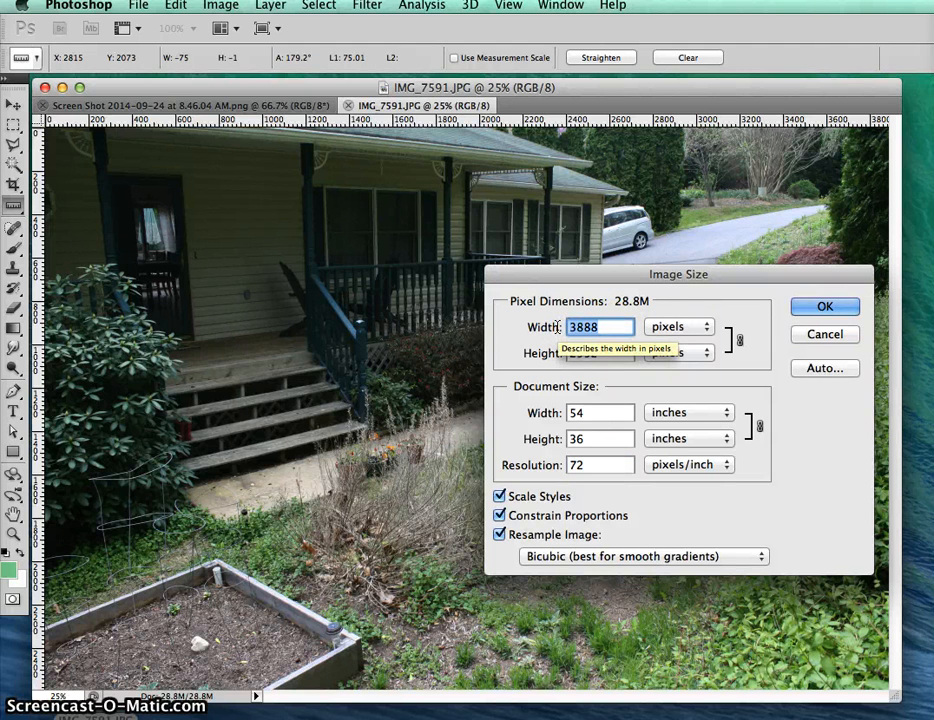
text(750)
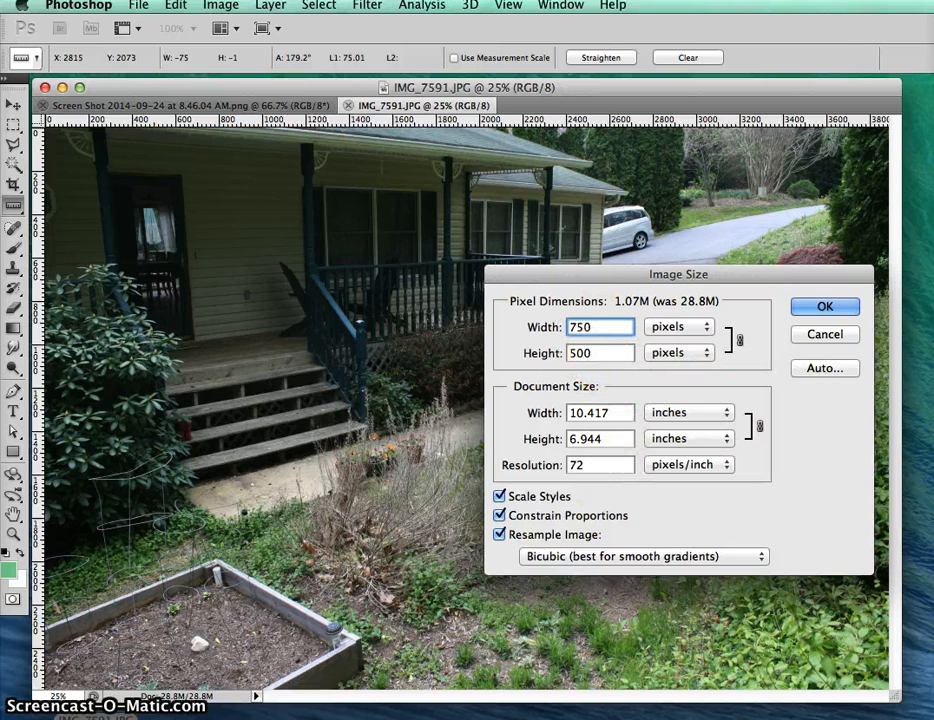
click(825, 306)
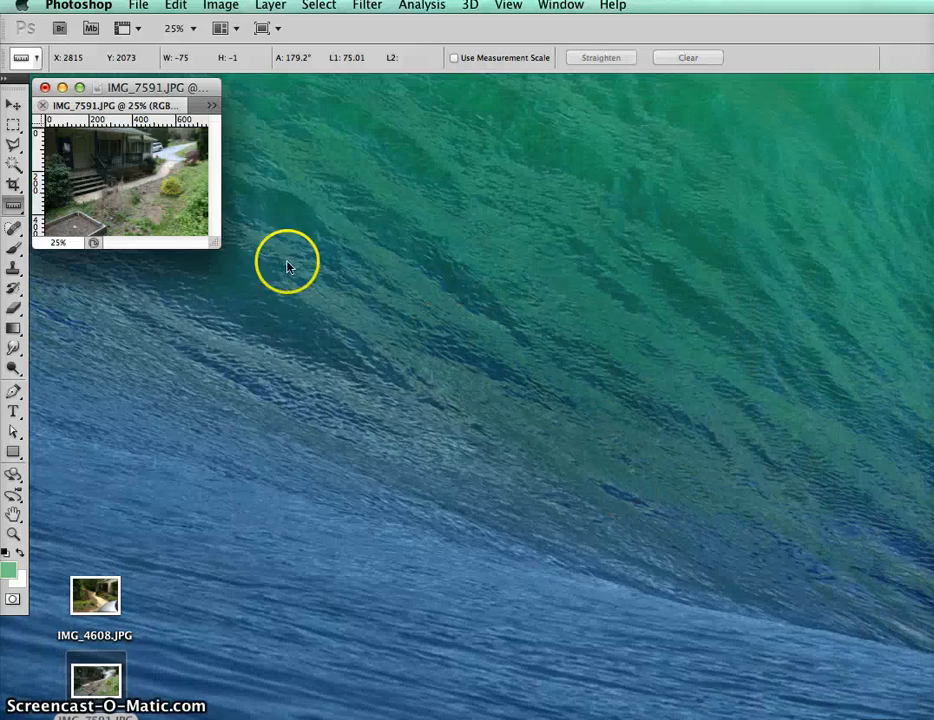
View the resized photo at 100% in a document window large enough to show the whole image.
drag(212, 243, 925, 716)
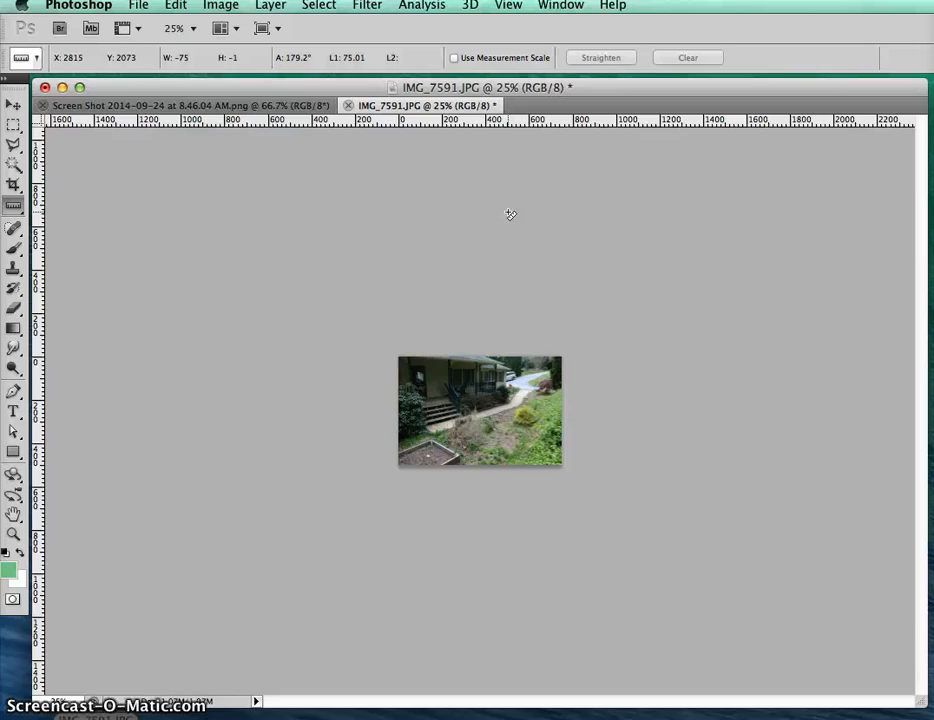
key(super+equal)
key(super+equal)
key(super+equal)
key(super+equal)
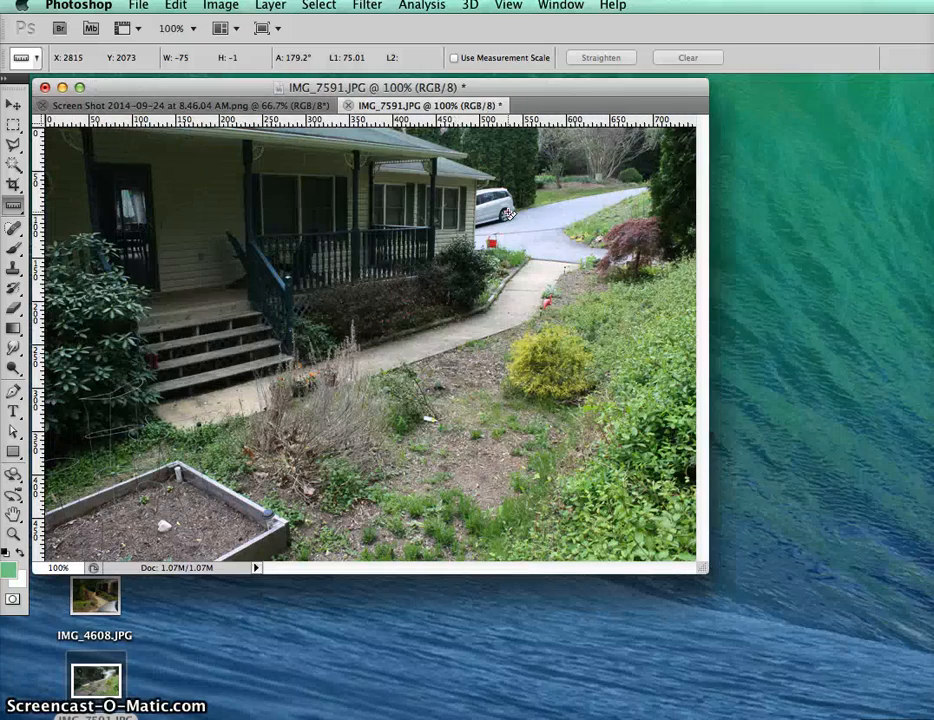
key(super+equal)
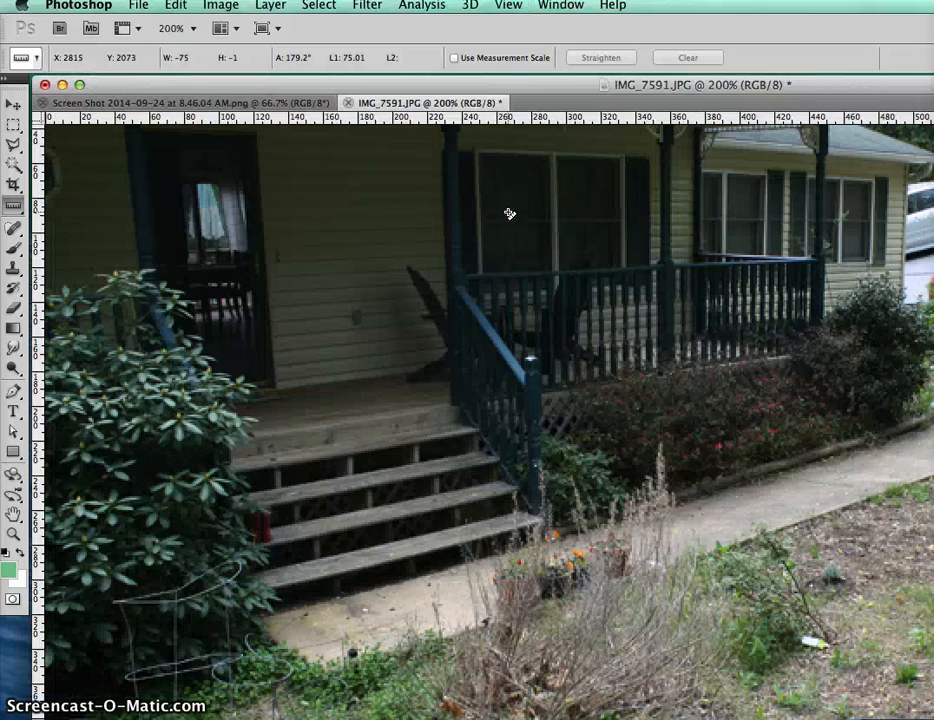
key(super+minus)
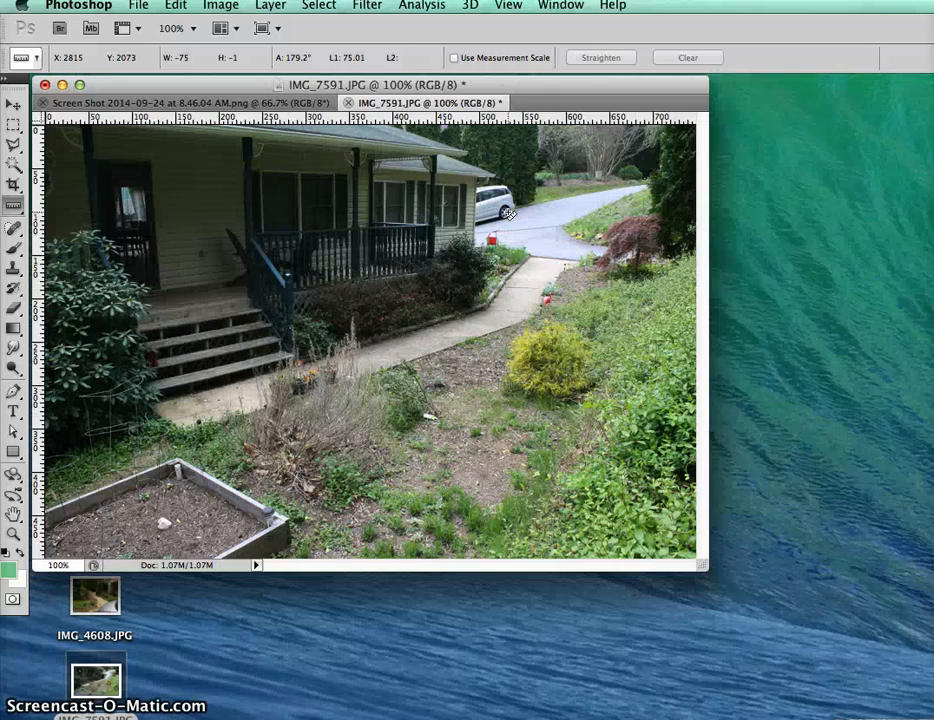
drag(704, 566, 901, 688)
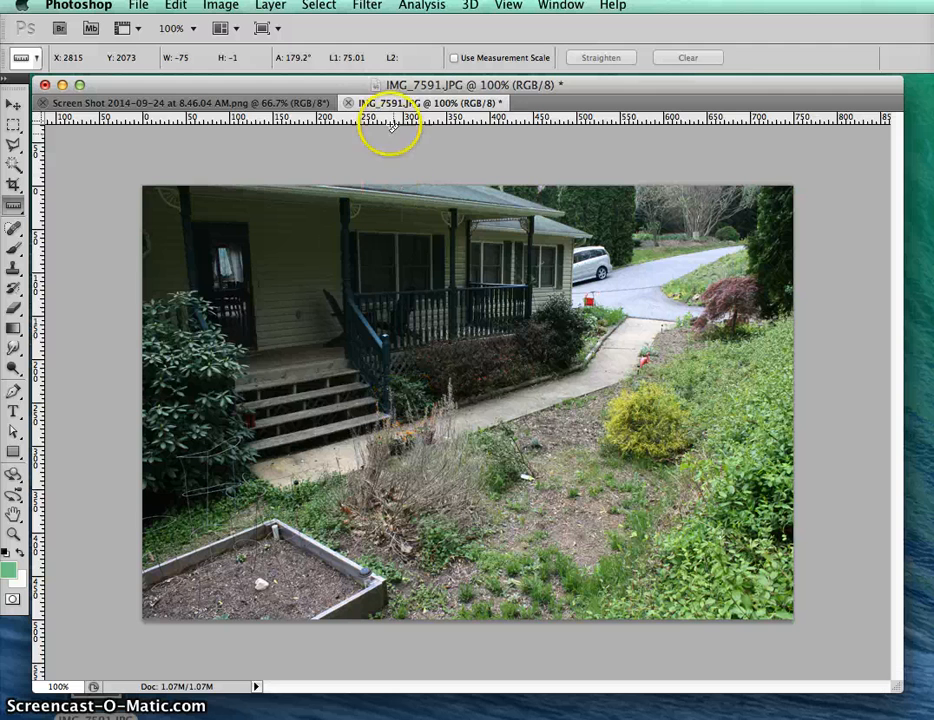
Apply a Levels adjustment to the photo with the black input level at 9 and the white input level at 244.
click(222, 8)
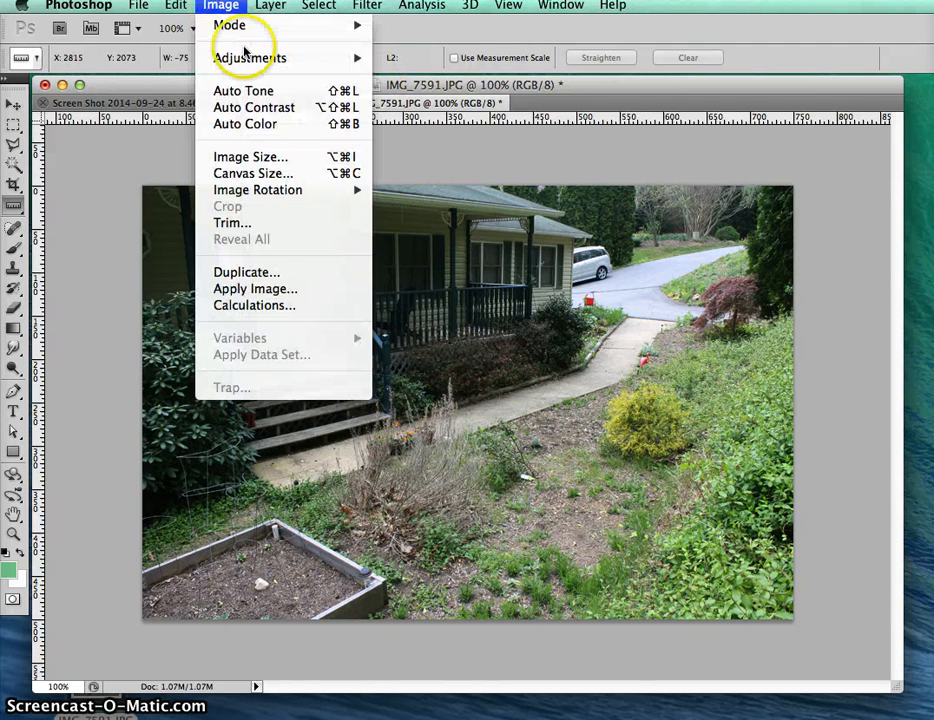
mouse_move(250, 58)
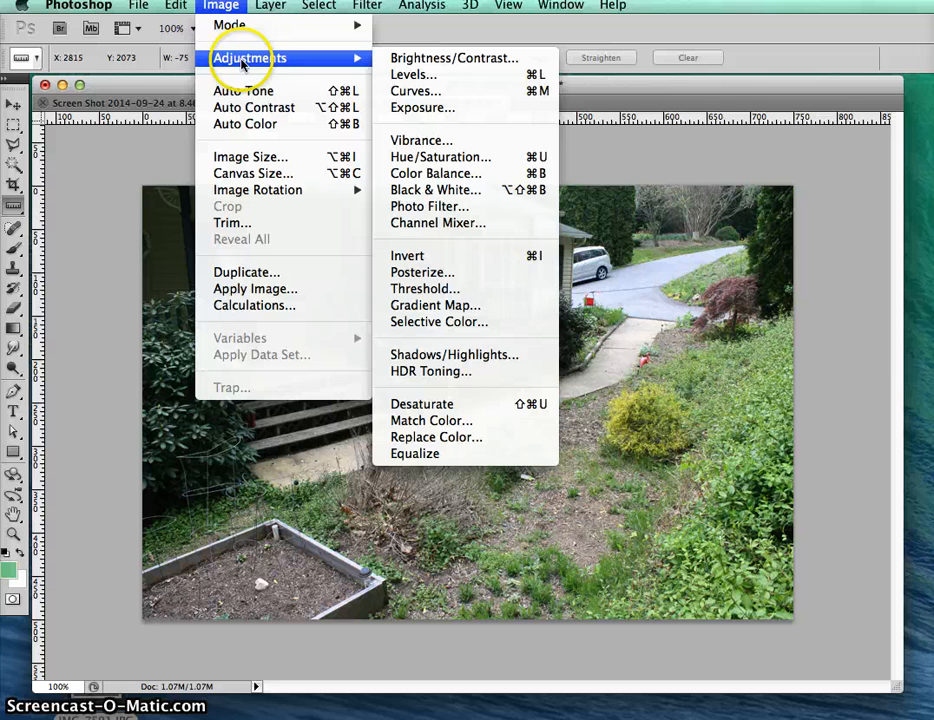
click(413, 77)
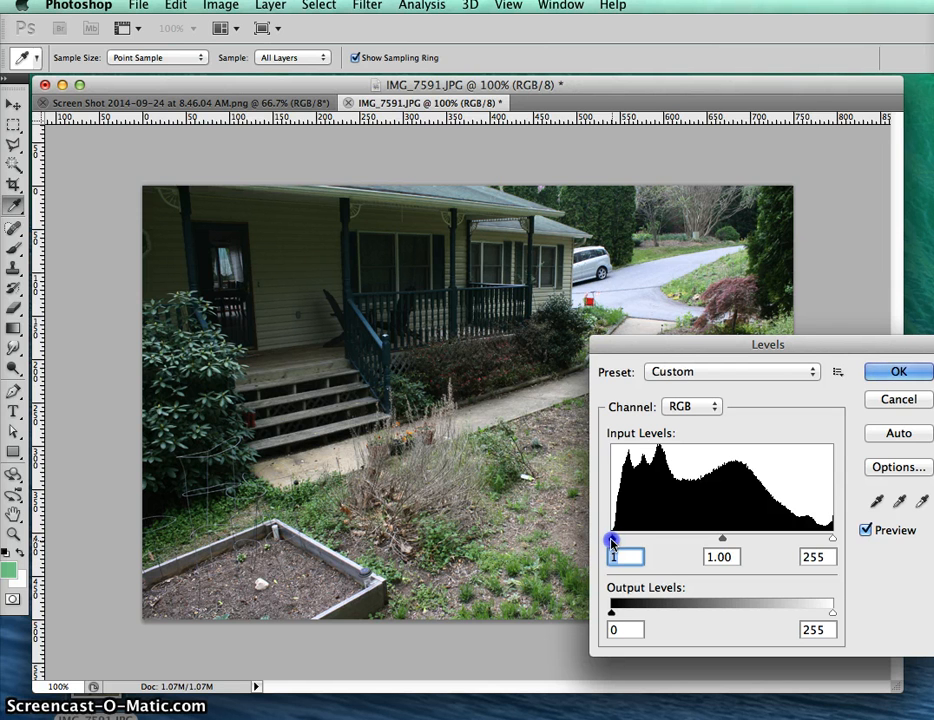
mouse_move(614, 540)
mouse_down()
mouse_move(688, 537)
mouse_move(612, 538)
mouse_up()
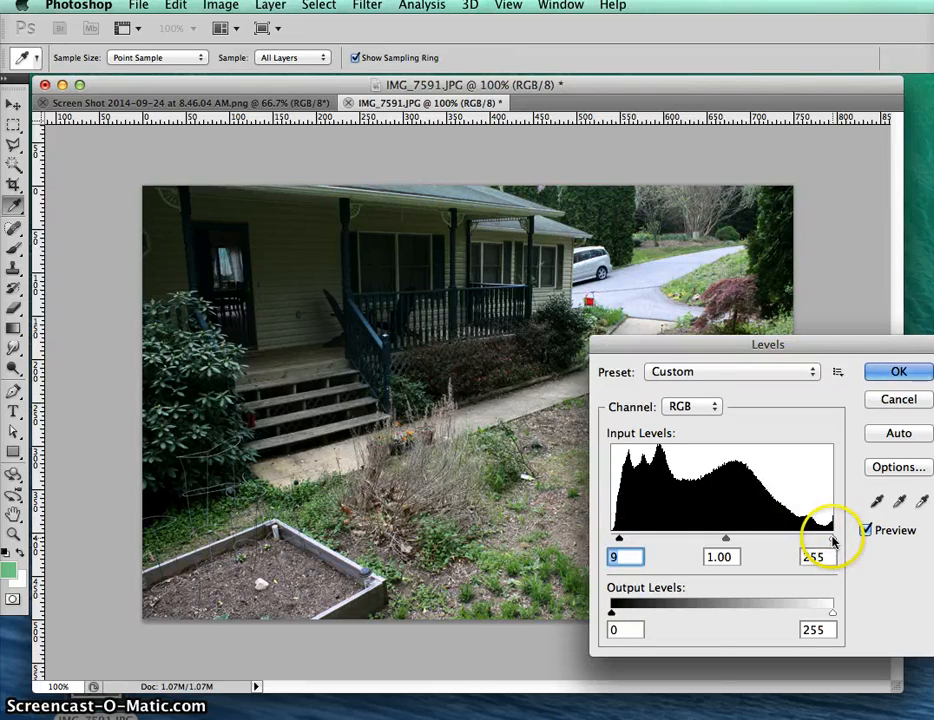
mouse_move(832, 541)
mouse_down()
mouse_move(663, 536)
mouse_move(831, 543)
mouse_up()
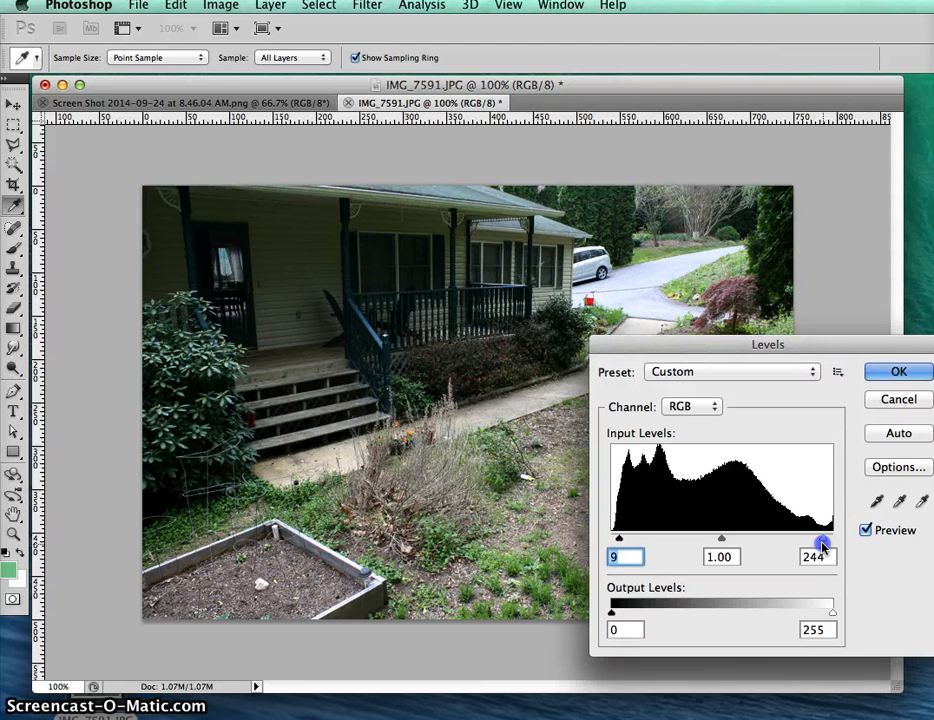
click(897, 375)
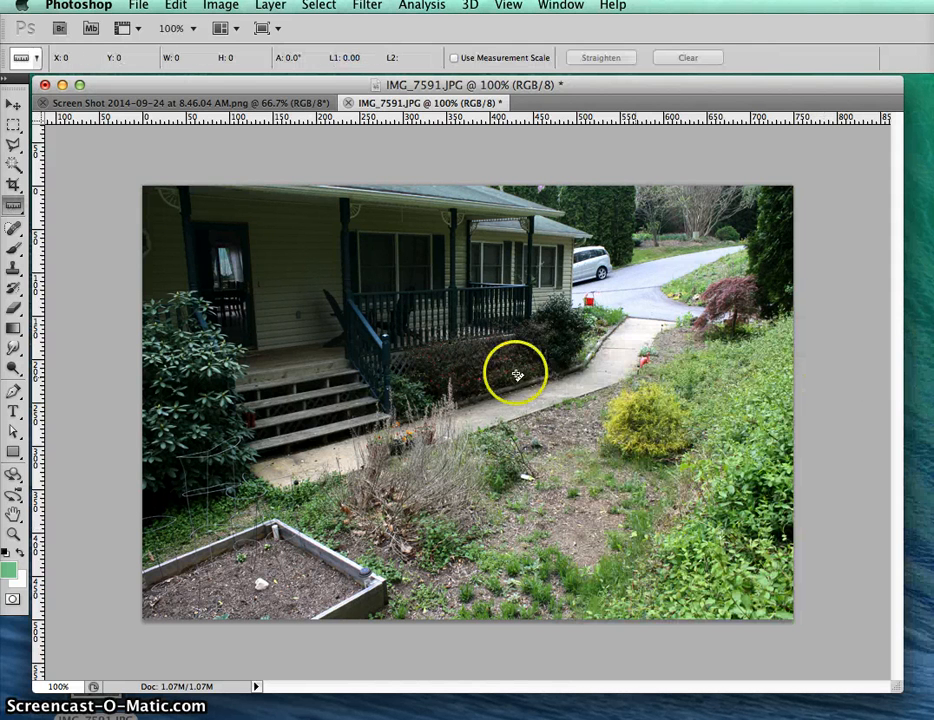
Raise the photo's overall saturation to +41 with a Hue/Saturation adjustment.
click(225, 7)
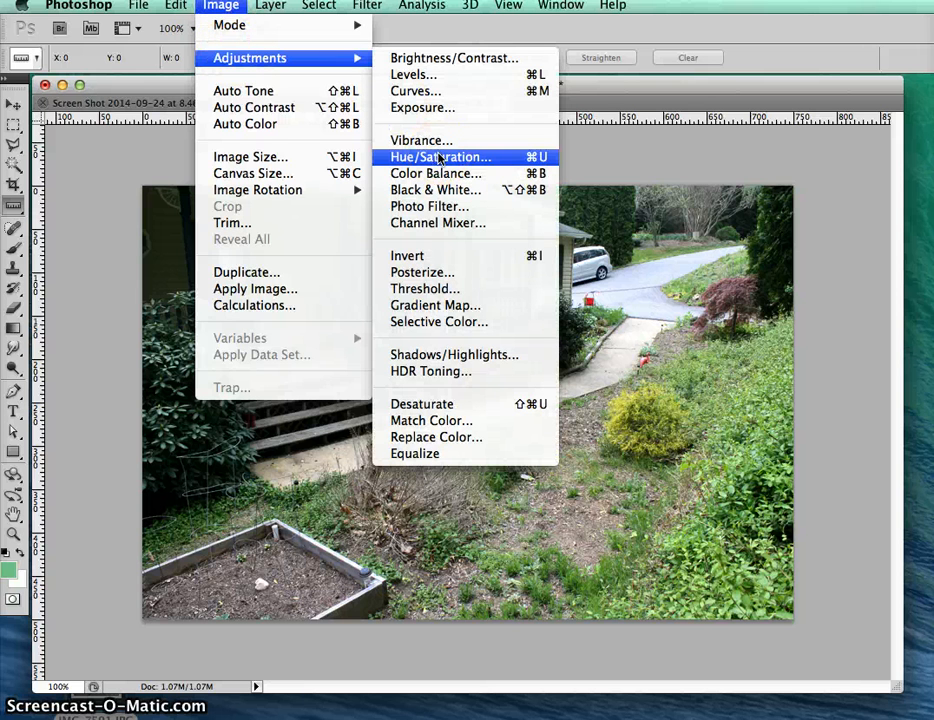
click(438, 158)
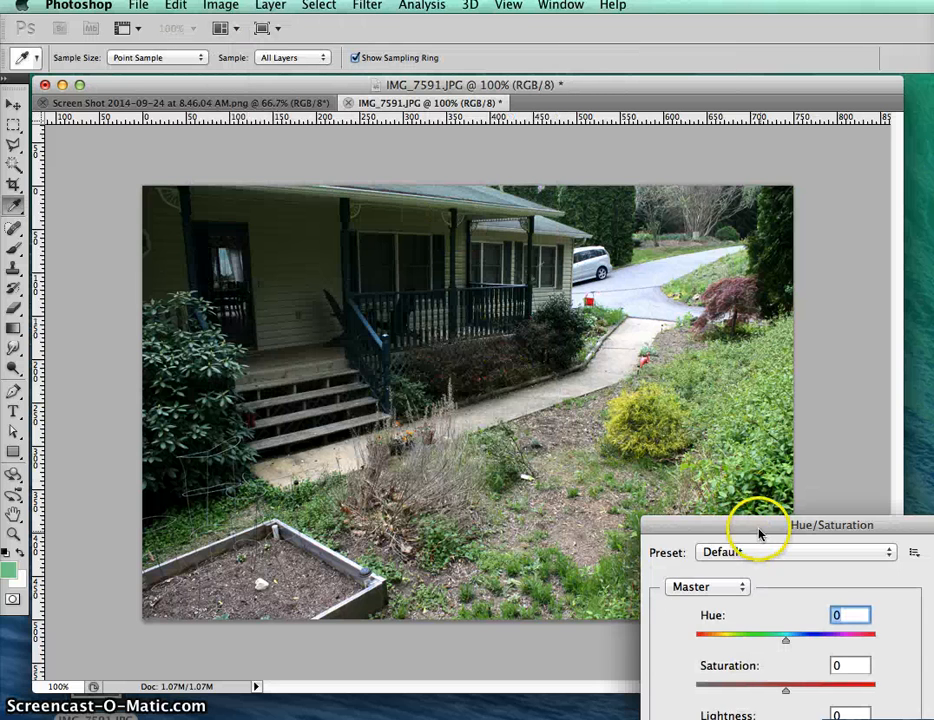
drag(755, 527, 624, 343)
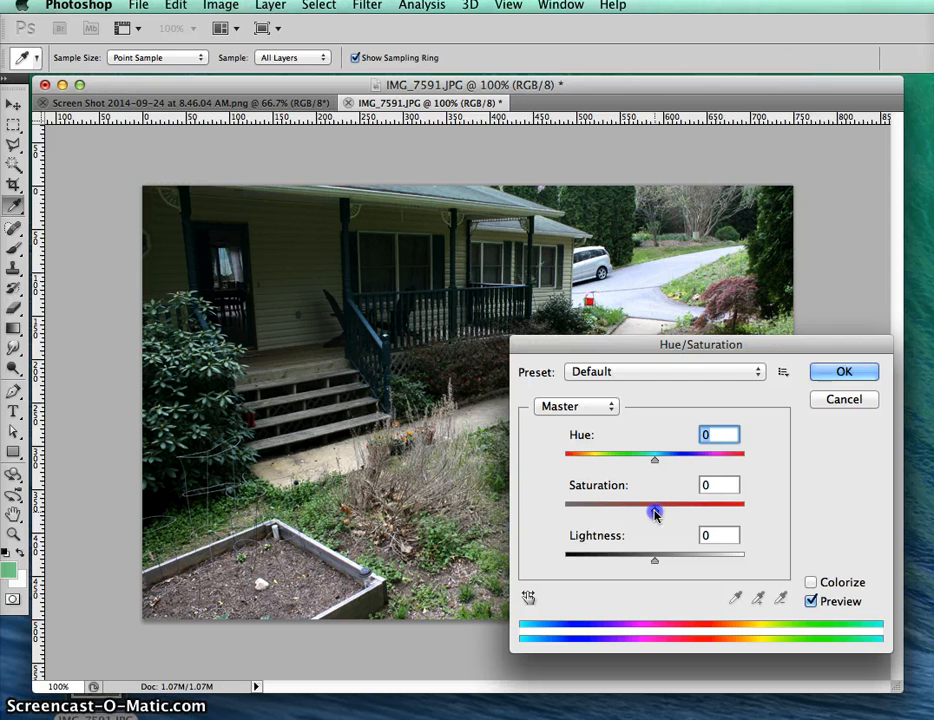
drag(655, 514, 701, 515)
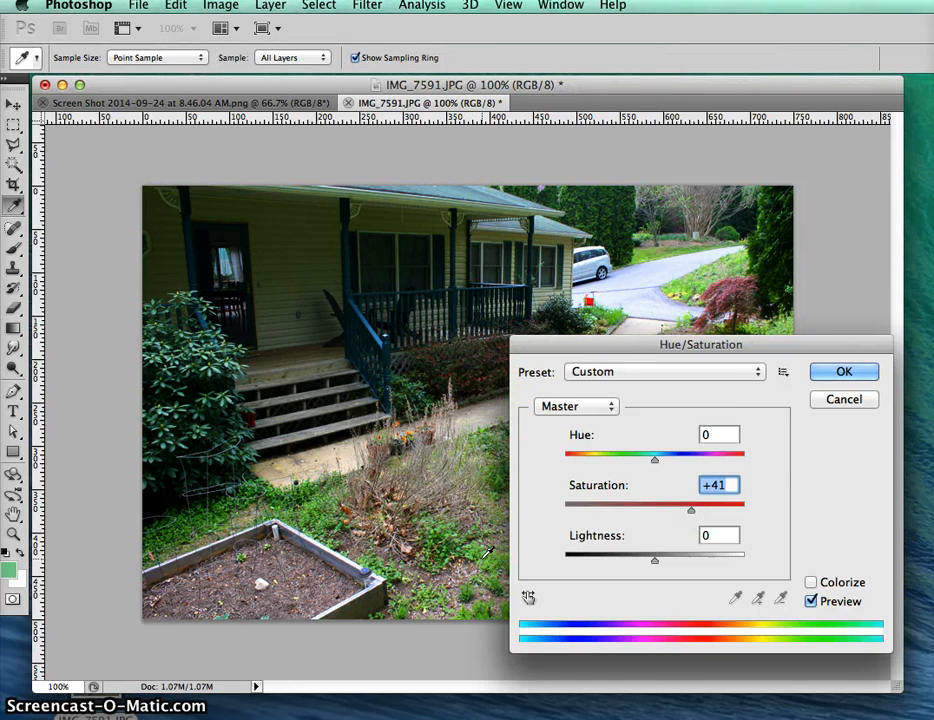
click(842, 373)
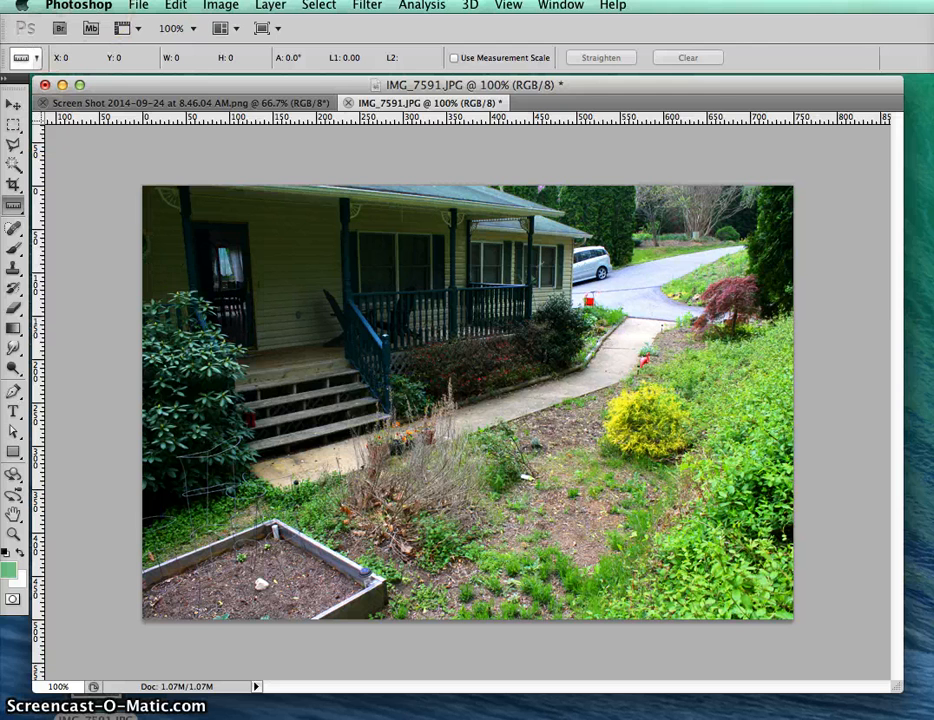
Undo the Hue/Saturation adjustment on the photo.
click(138, 5)
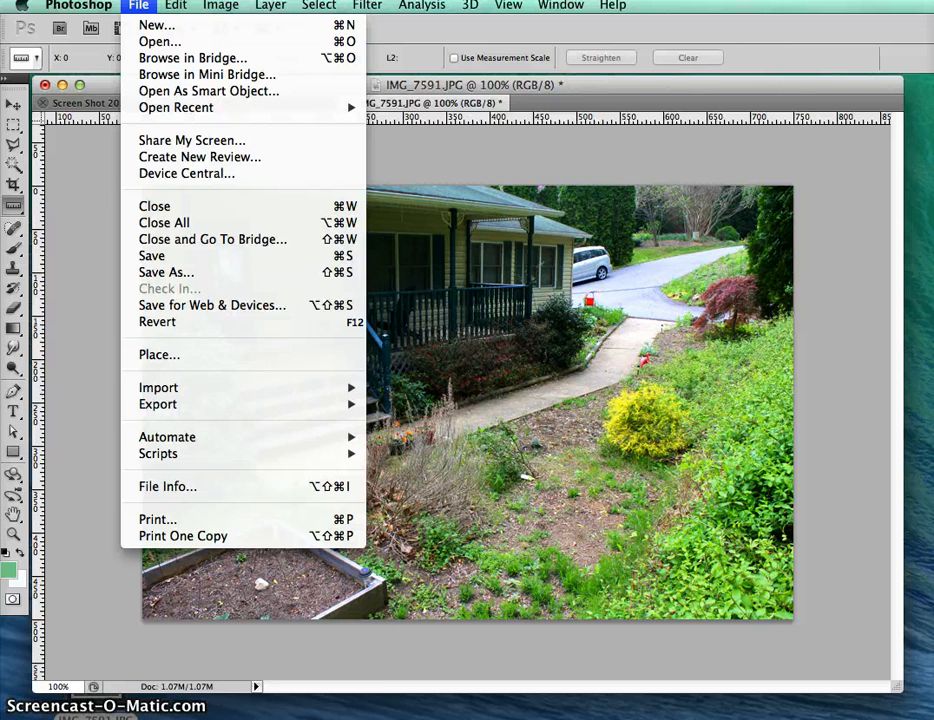
mouse_move(175, 5)
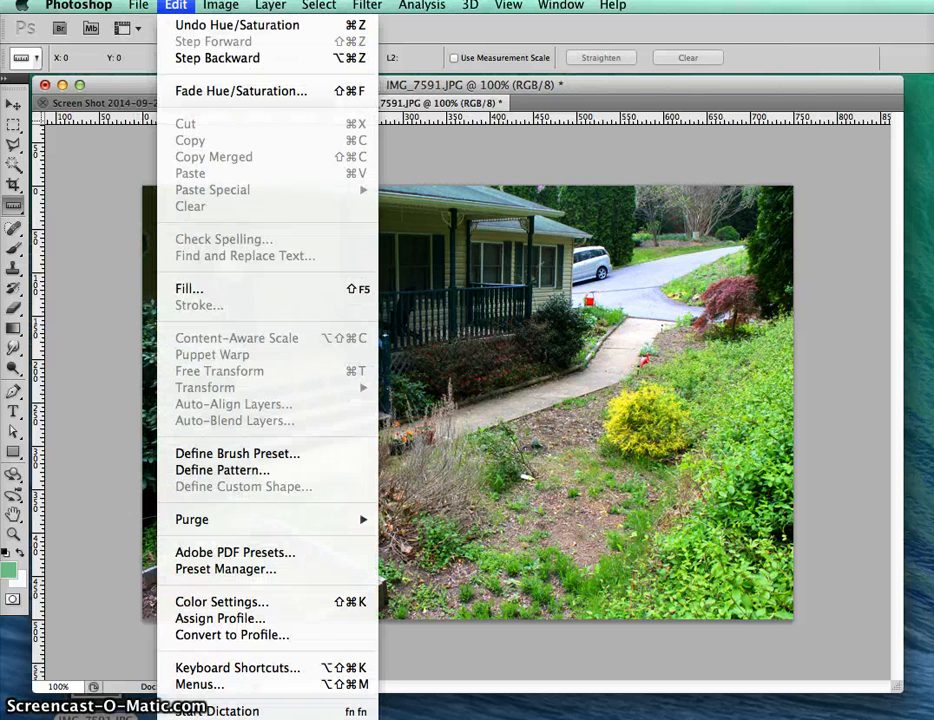
click(183, 25)
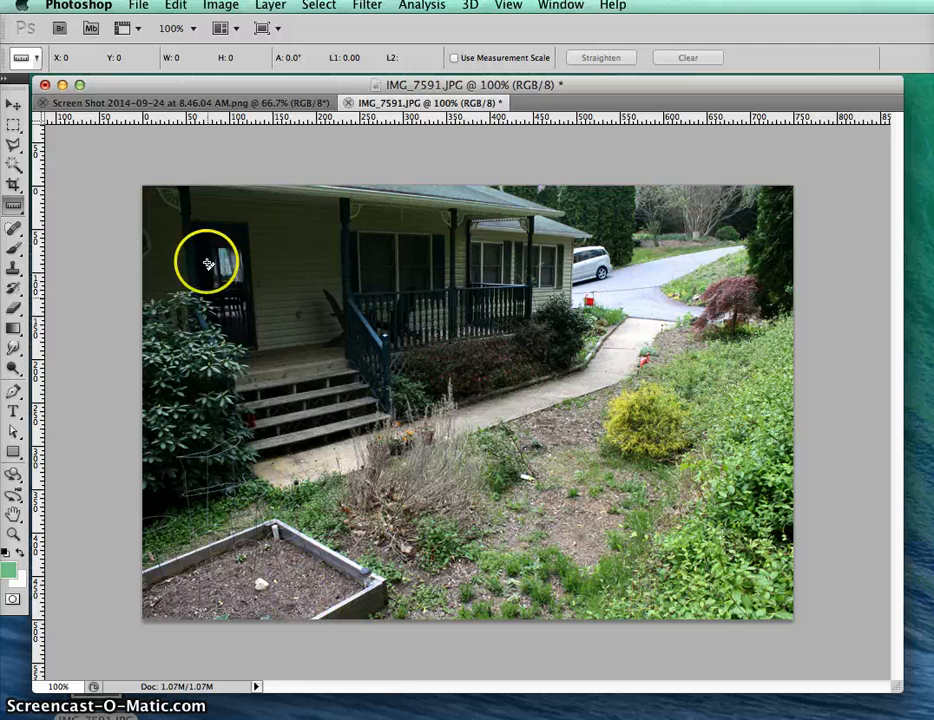
Measure the width of the dining area picture in the screenshot document, and return to IMG_7591.JPG.
click(208, 104)
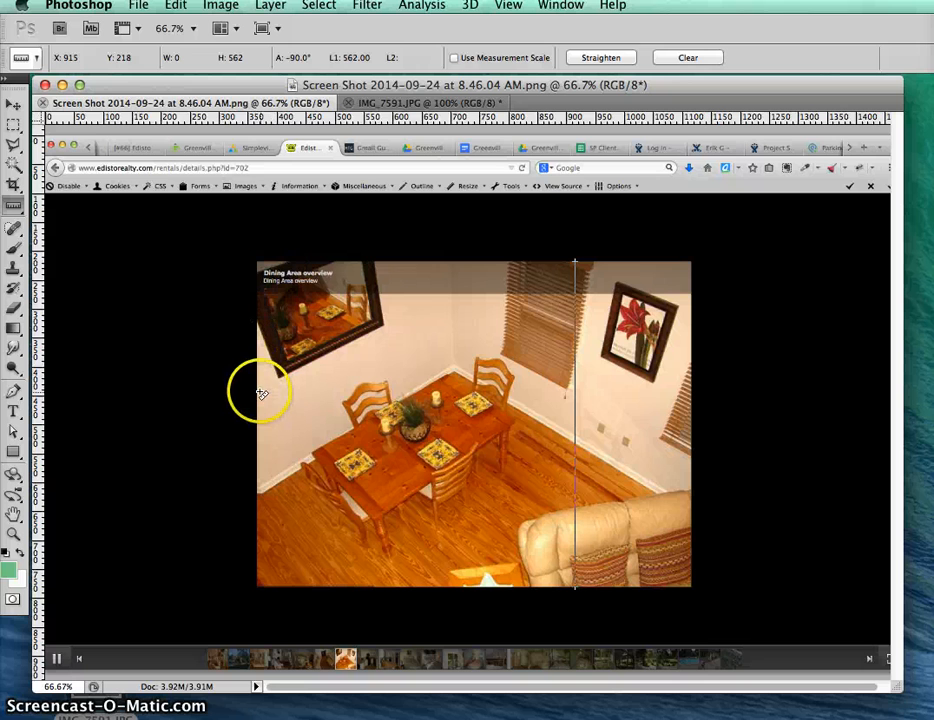
drag(258, 403, 697, 412)
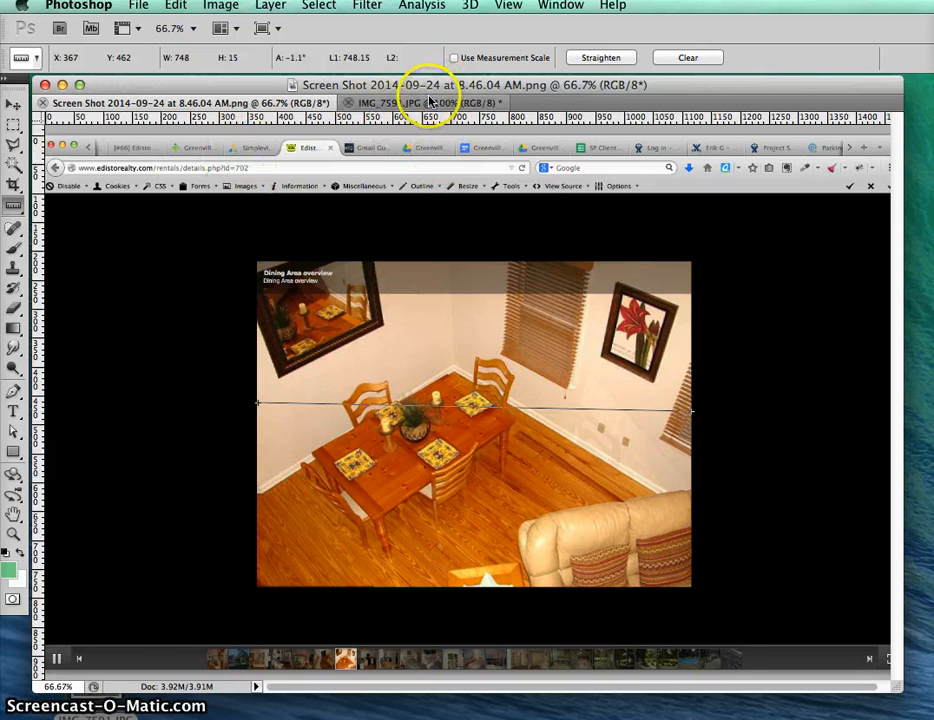
click(428, 101)
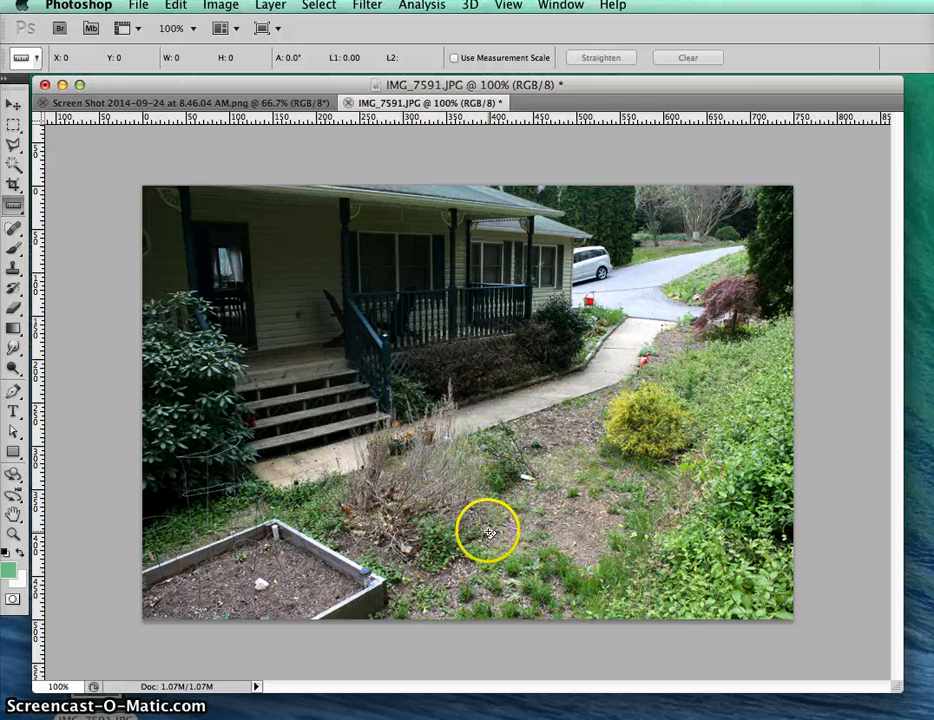
Start a Save for Web & Devices export of the photo as a JPEG with the High quality preset.
click(138, 5)
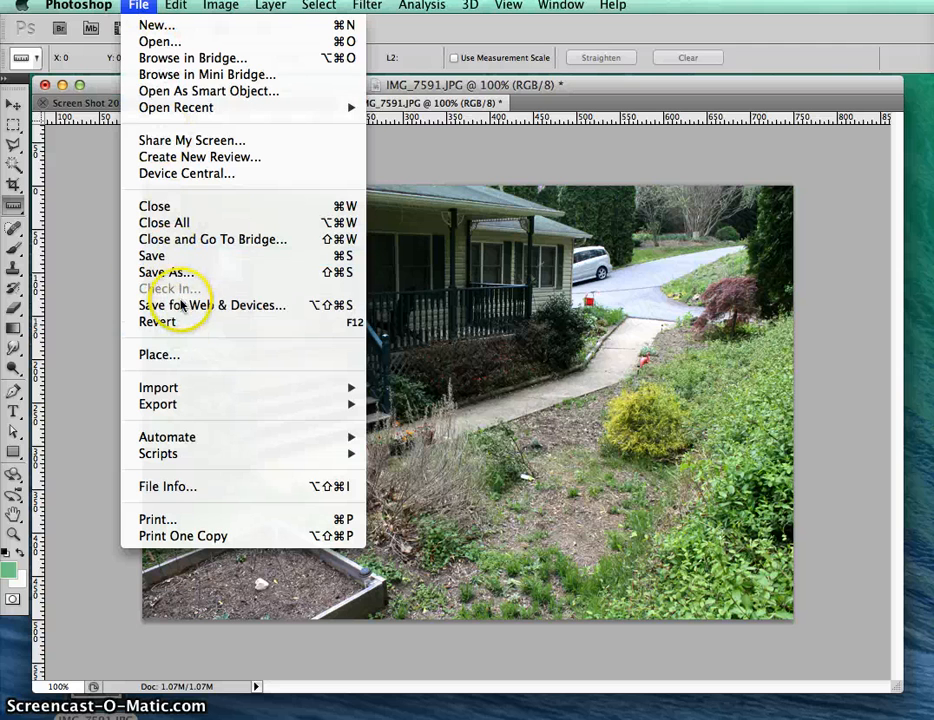
click(183, 308)
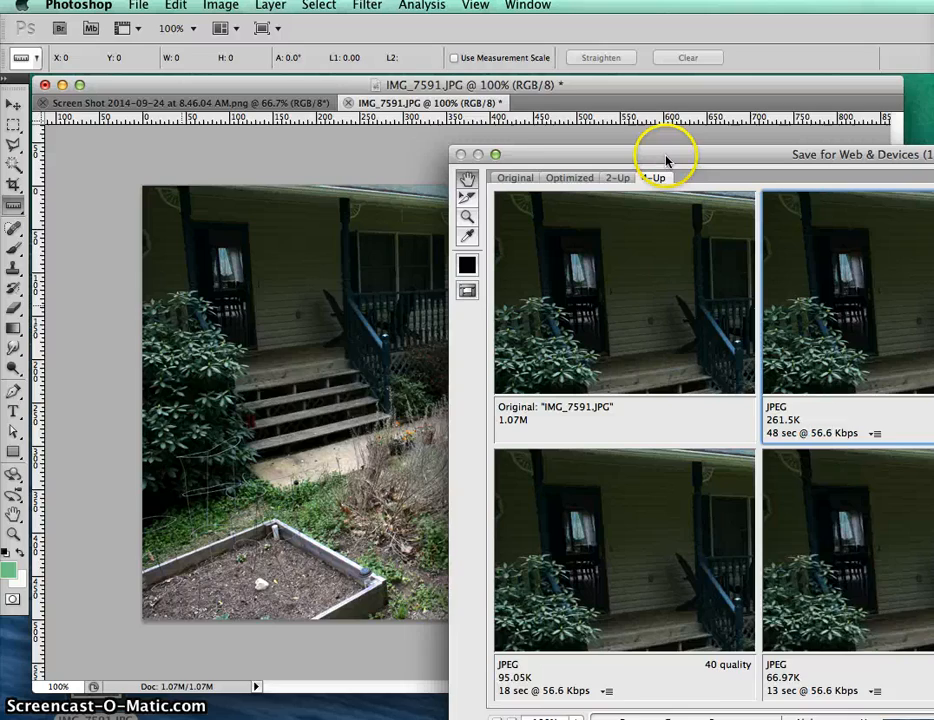
drag(665, 160, 269, 68)
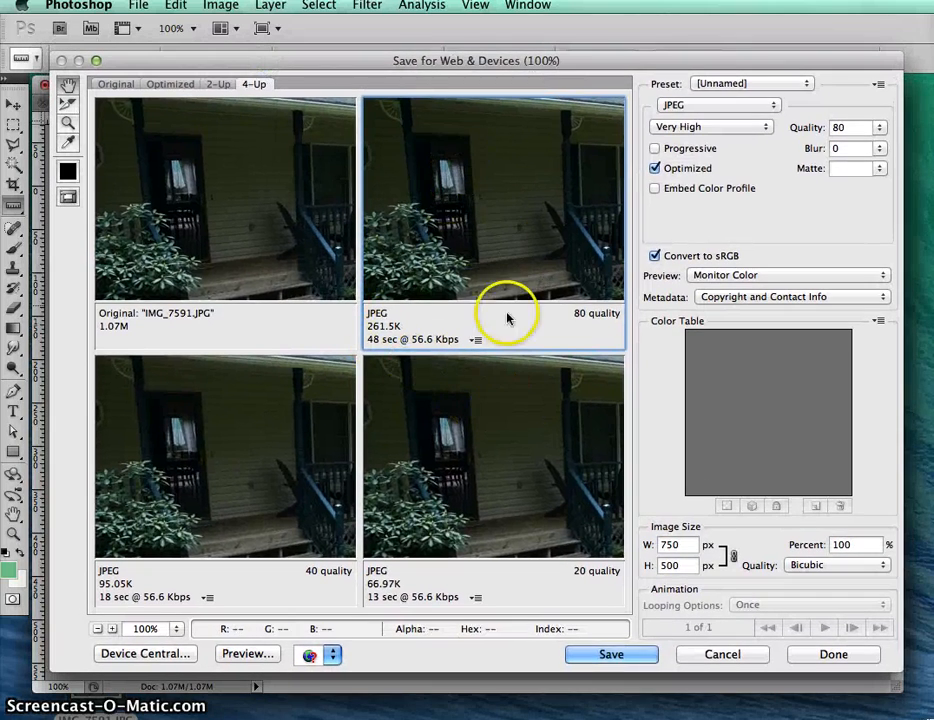
click(702, 106)
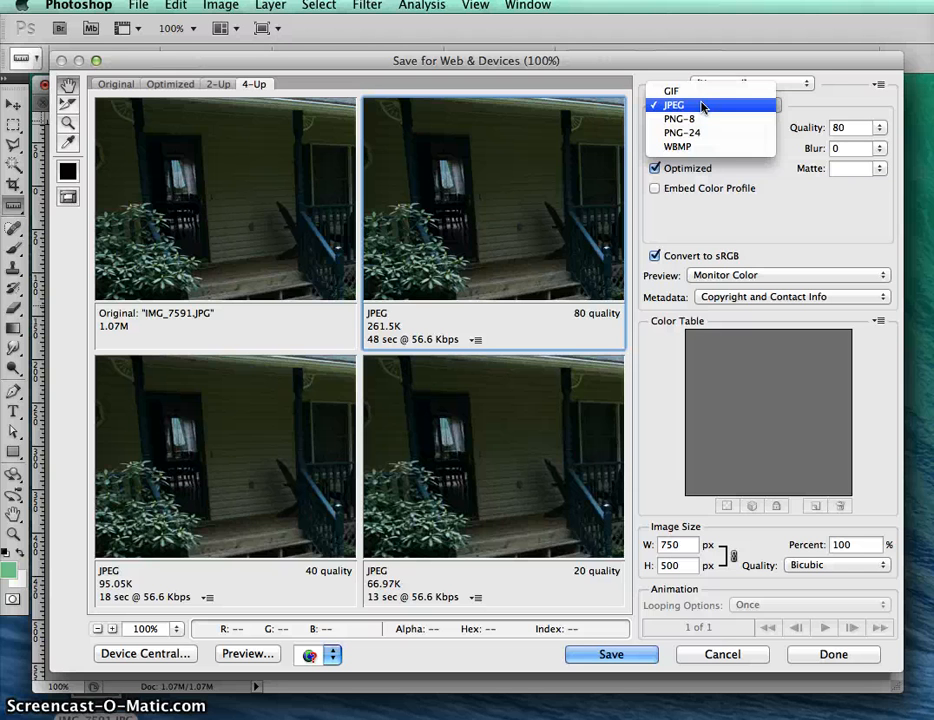
click(702, 105)
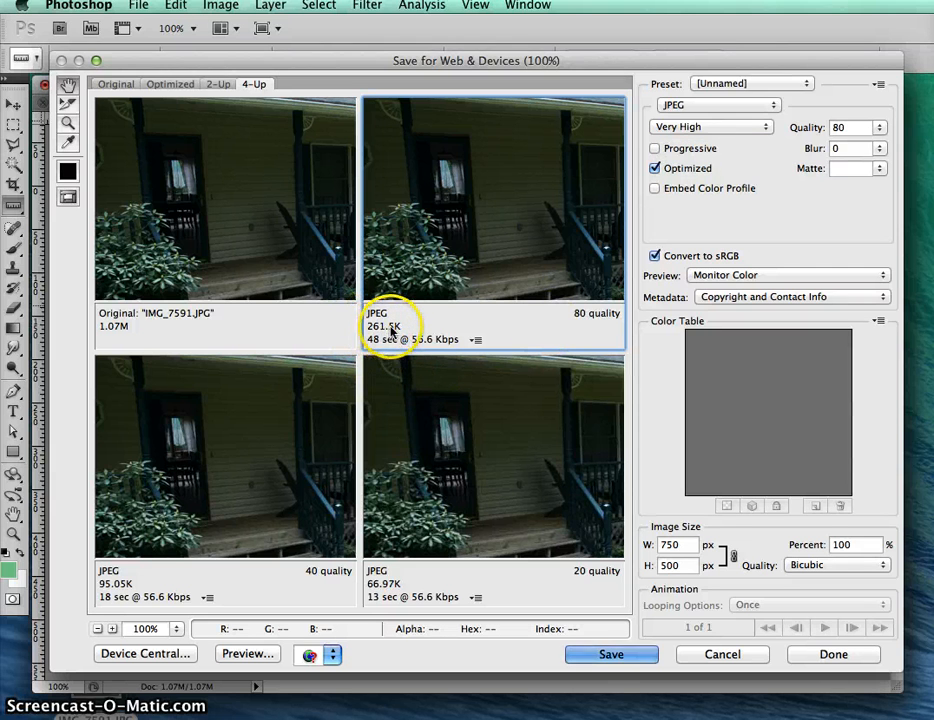
click(666, 128)
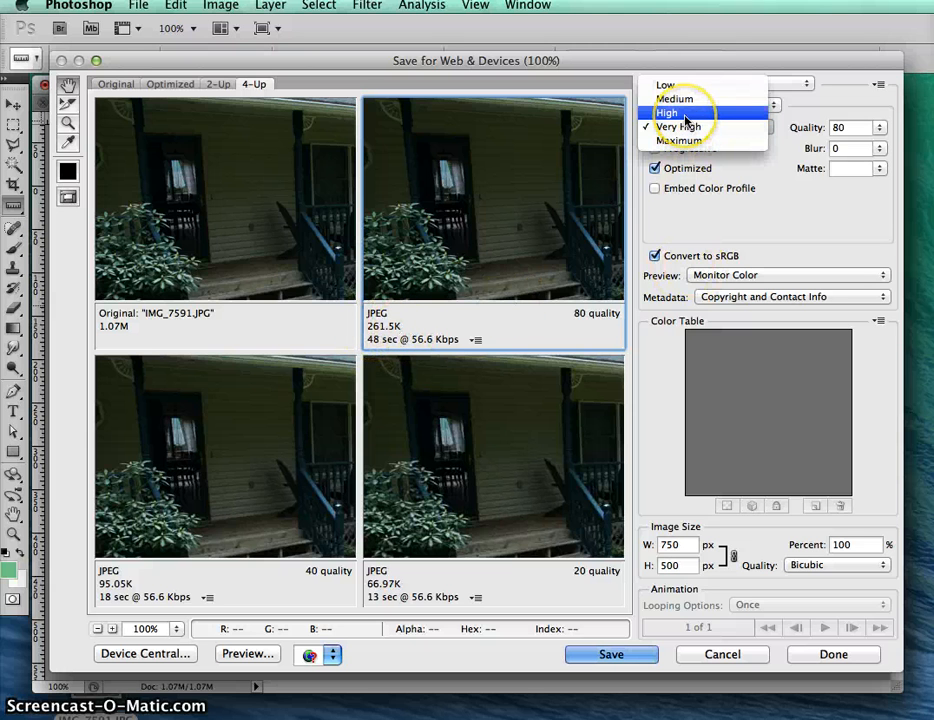
click(685, 115)
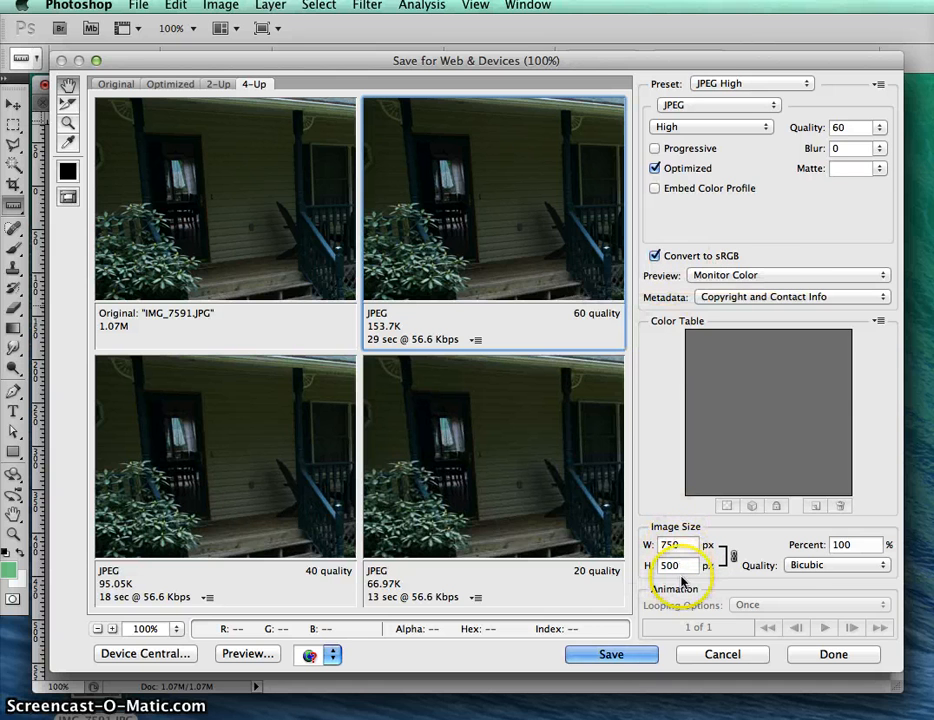
Save the optimized JPEG in the images folder under the name random-house-01.jpg.
click(617, 656)
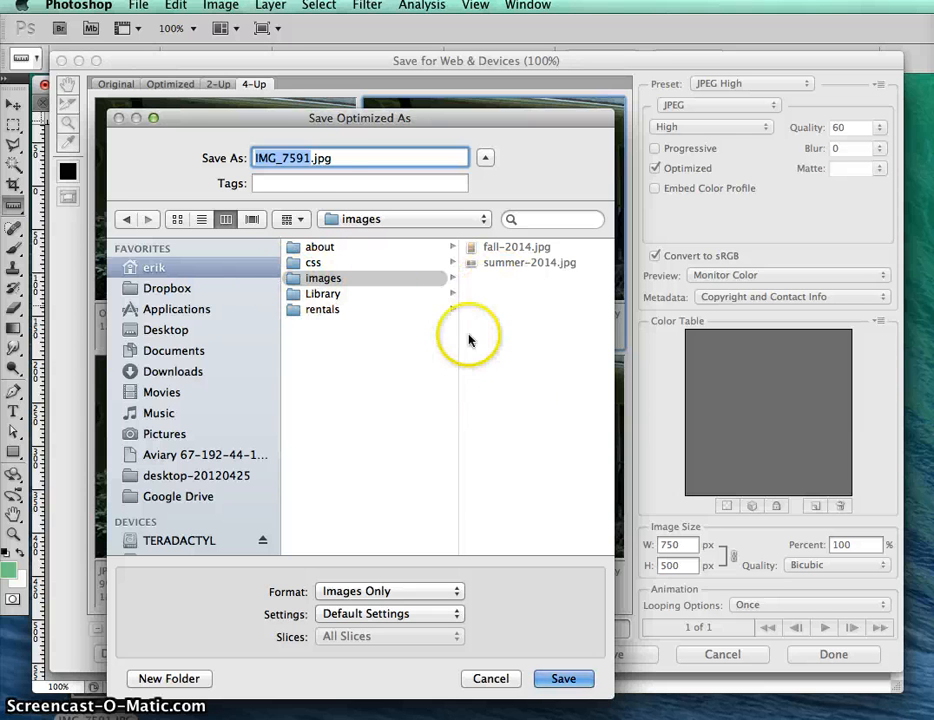
click(308, 158)
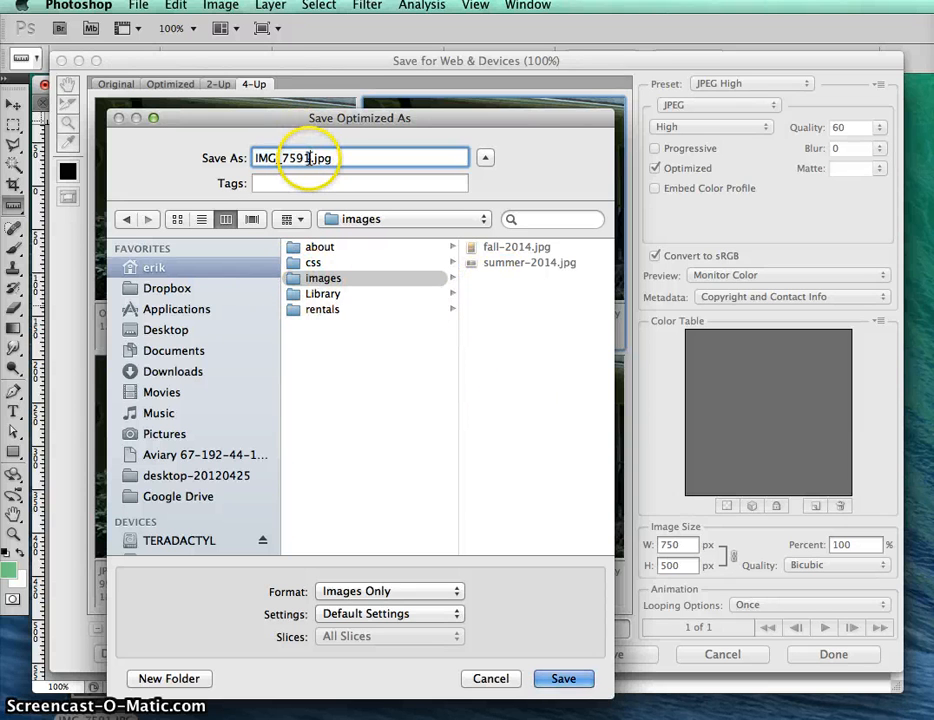
drag(311, 158, 241, 157)
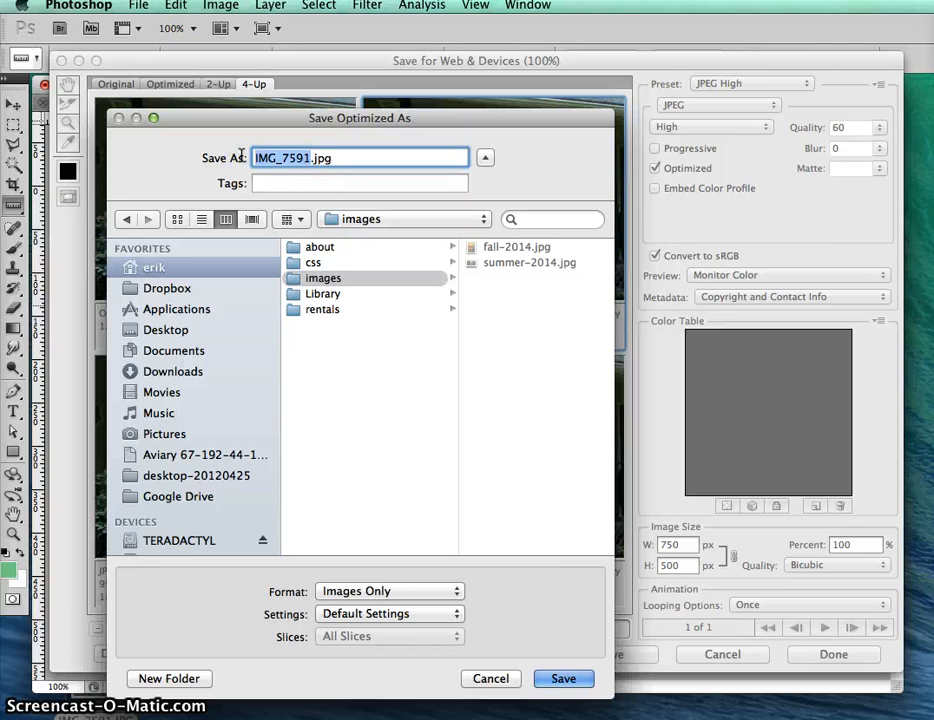
text(random)
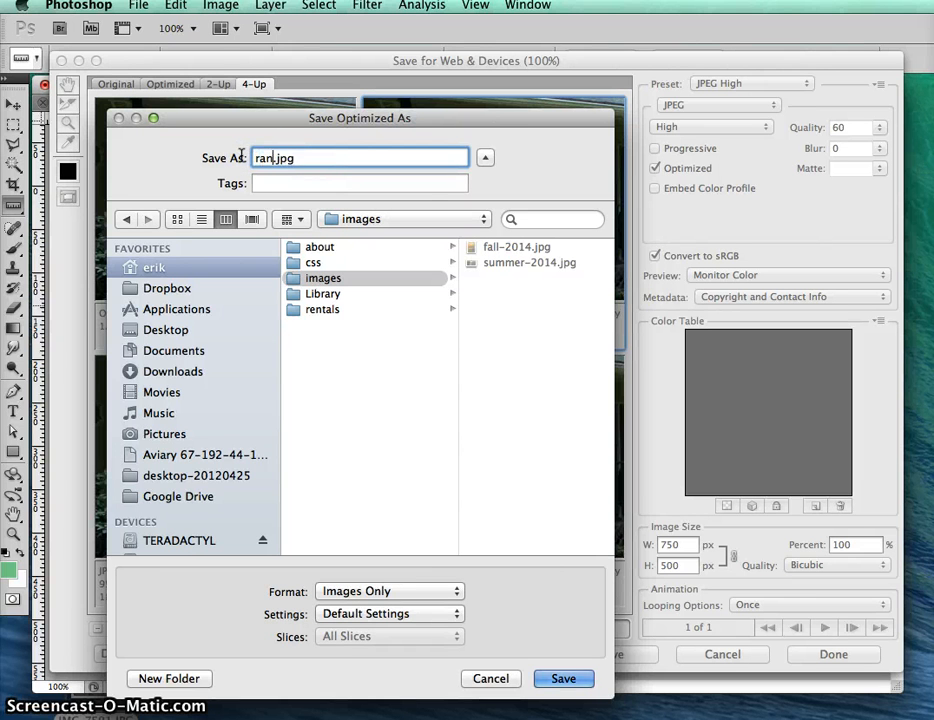
text(-house-)
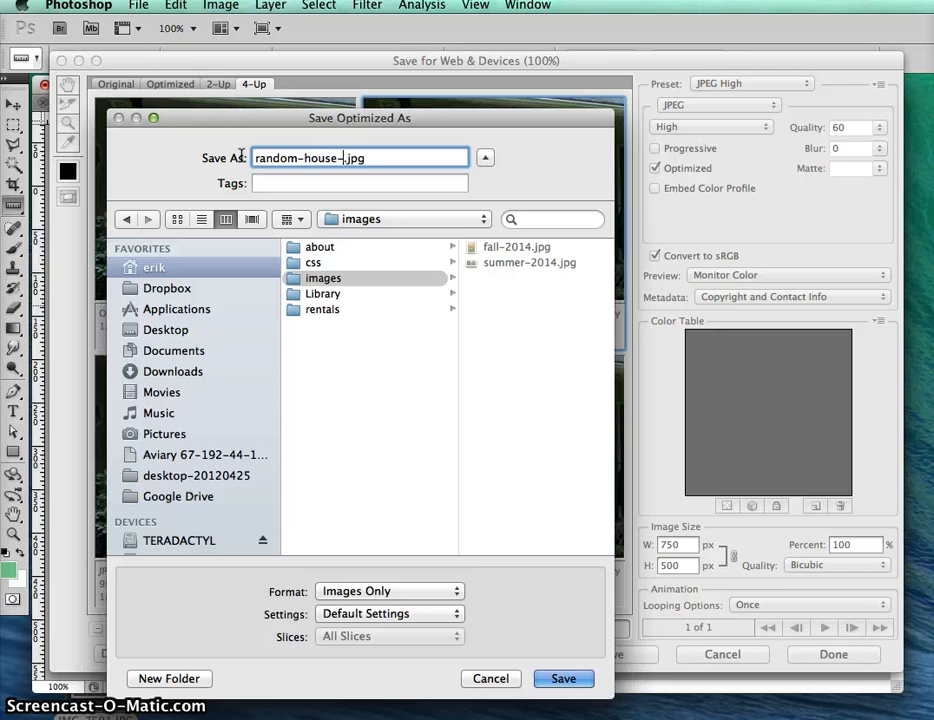
text(01)
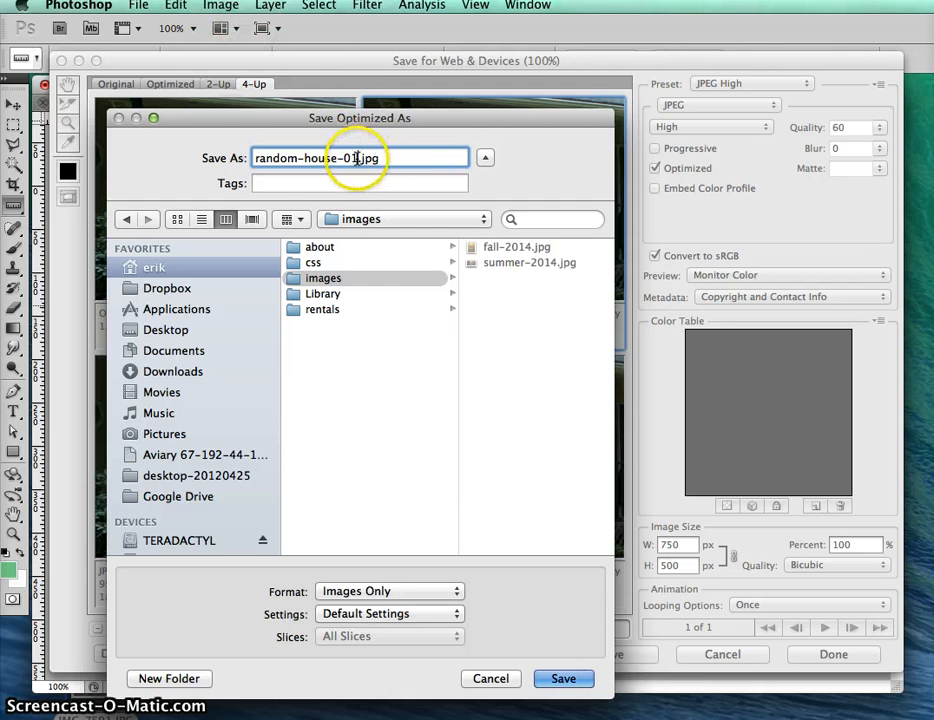
drag(256, 158, 329, 158)
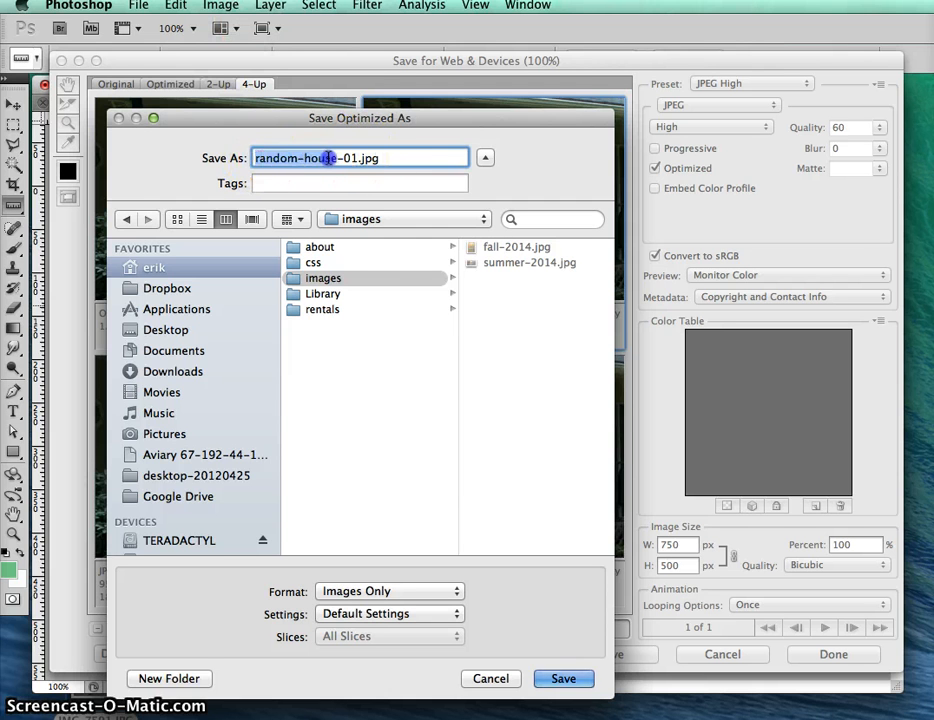
double_click(351, 158)
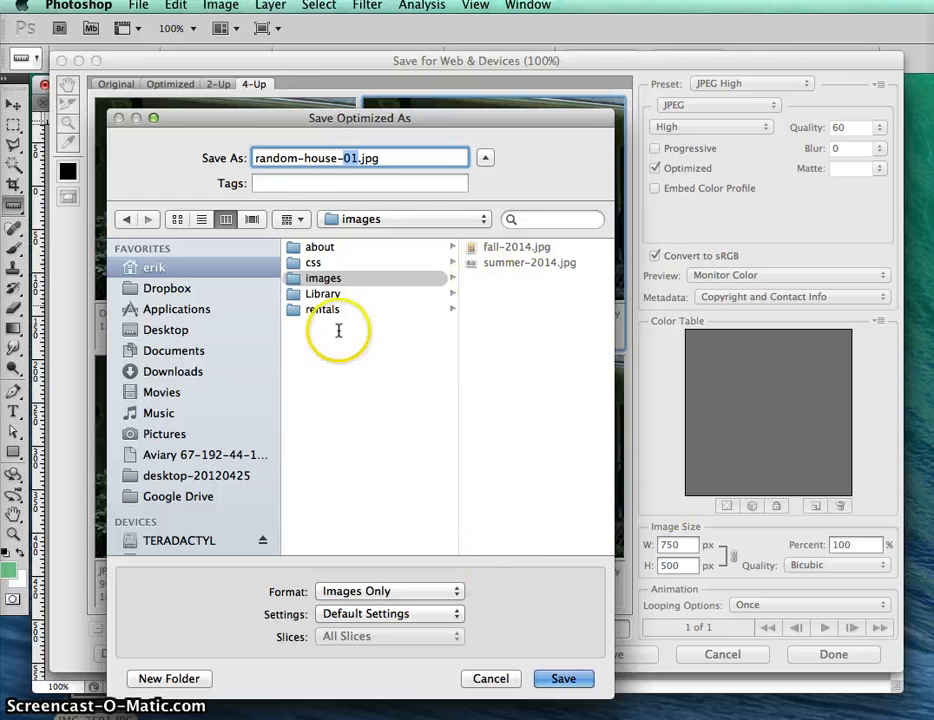
click(563, 679)
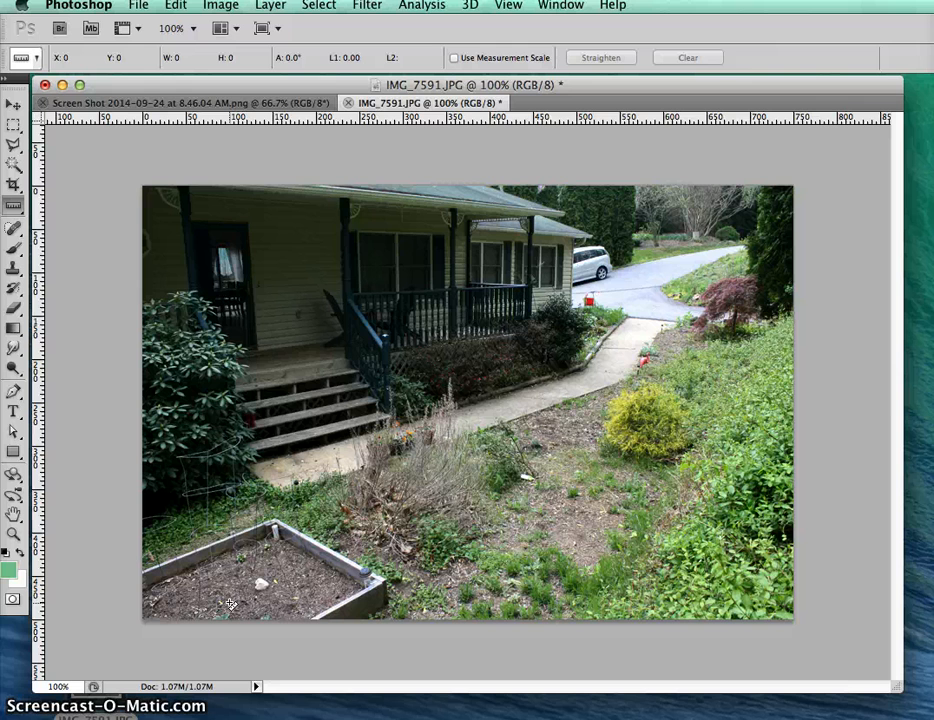
In the photo's Image Size settings, set the resolution to 300 pixels/inch and the pixel width to 750.
click(221, 5)
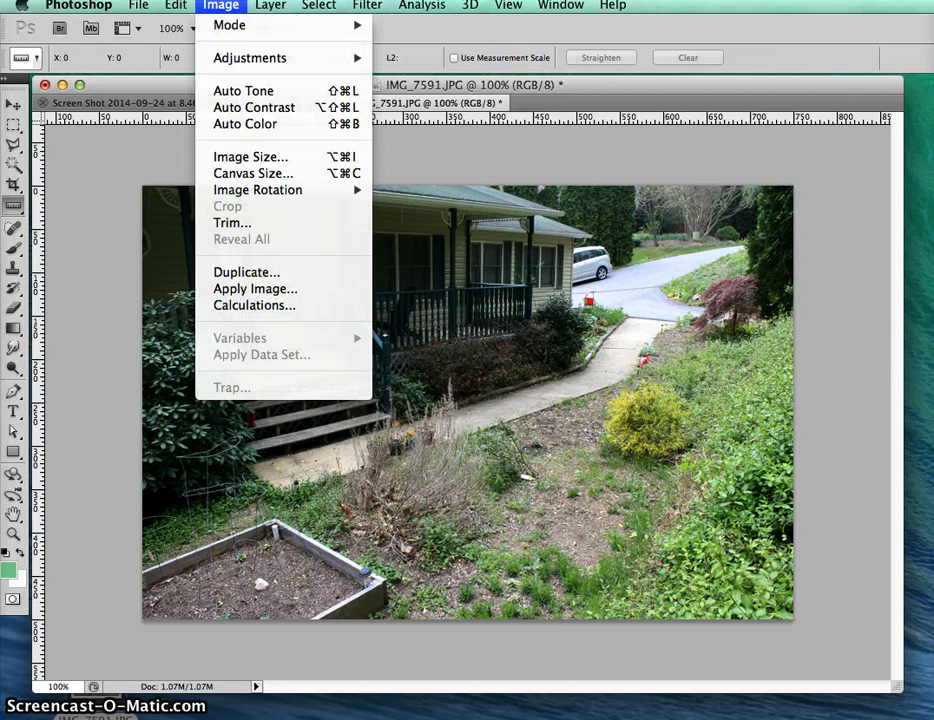
click(225, 58)
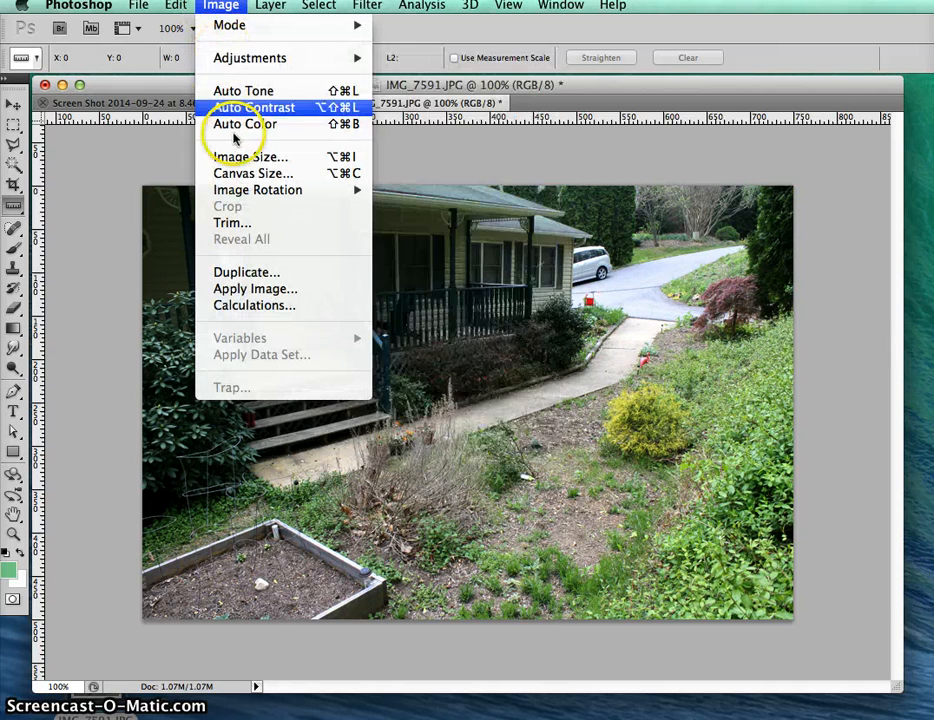
click(237, 157)
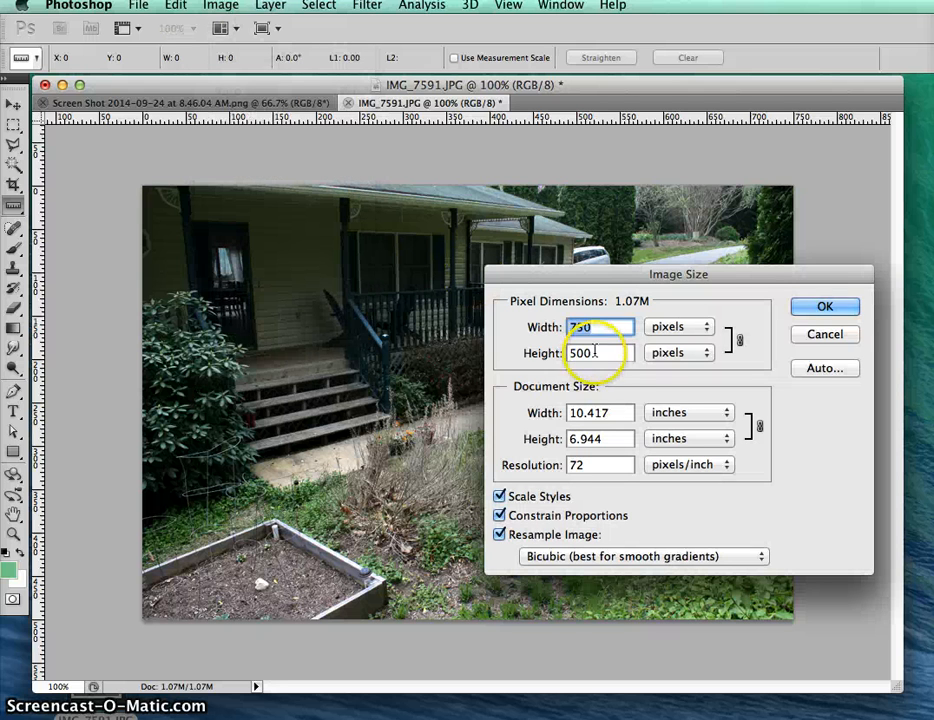
drag(590, 466, 557, 463)
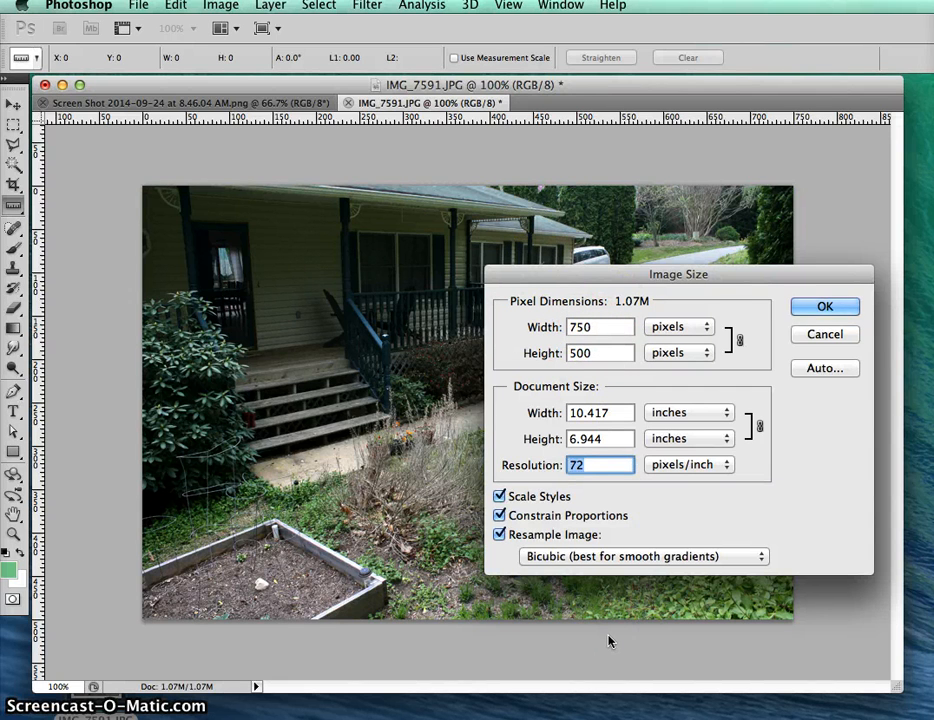
text(300)
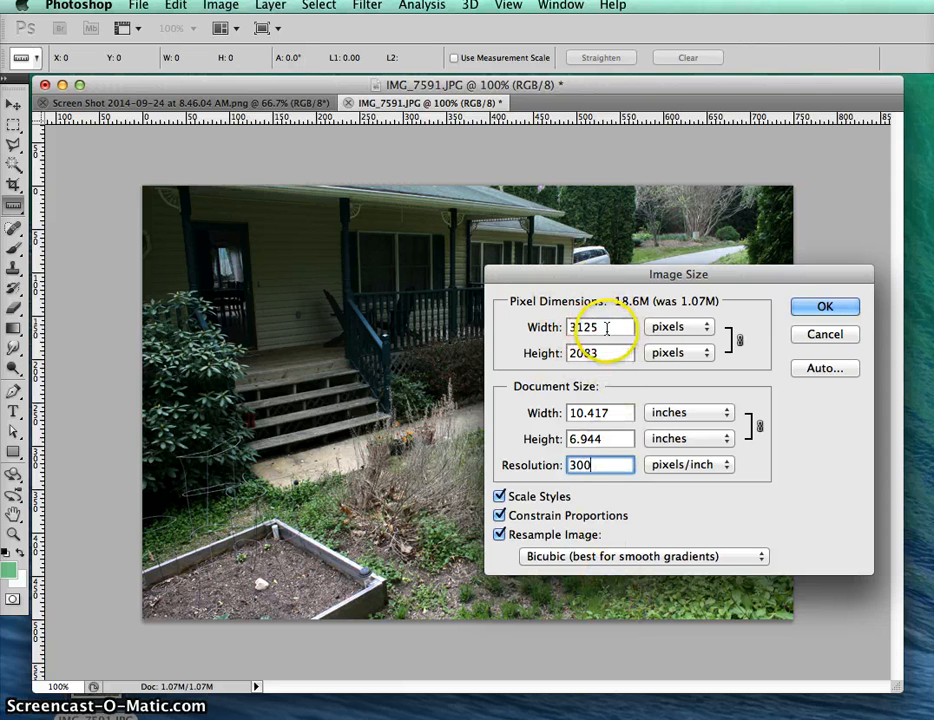
drag(605, 327, 562, 324)
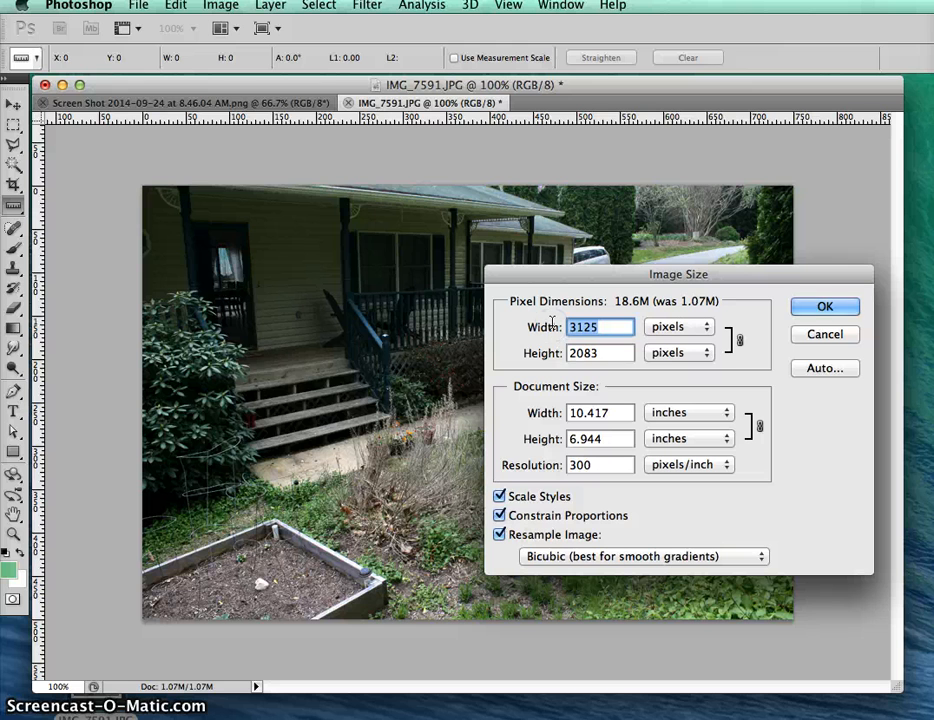
text(750)
click(543, 305)
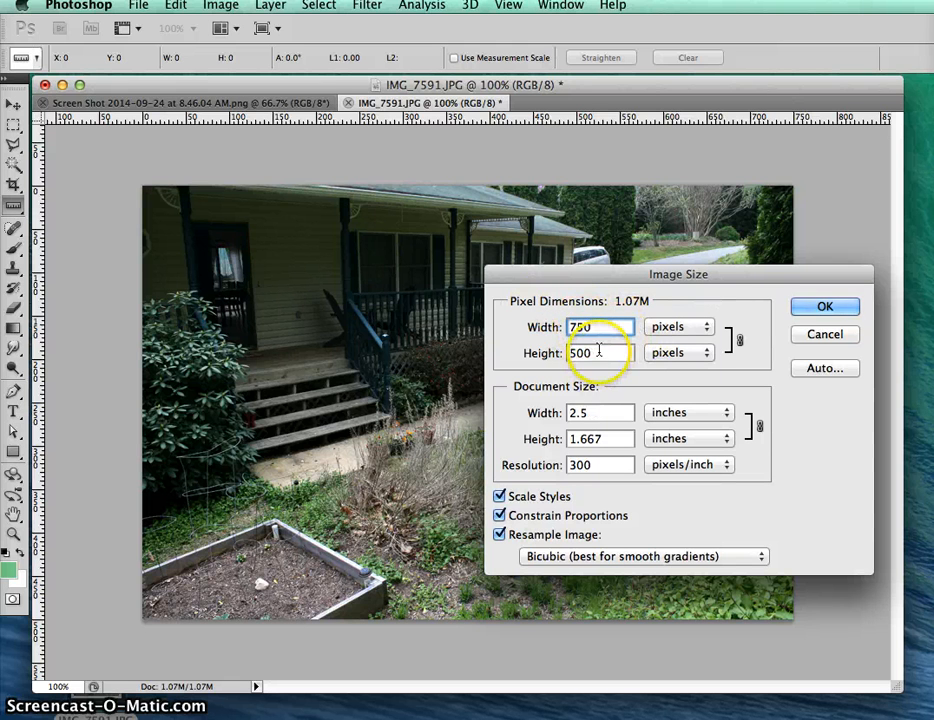
Set the resolution to 72 pixels/inch and the pixel width back to 750 in the Image Size settings.
click(604, 463)
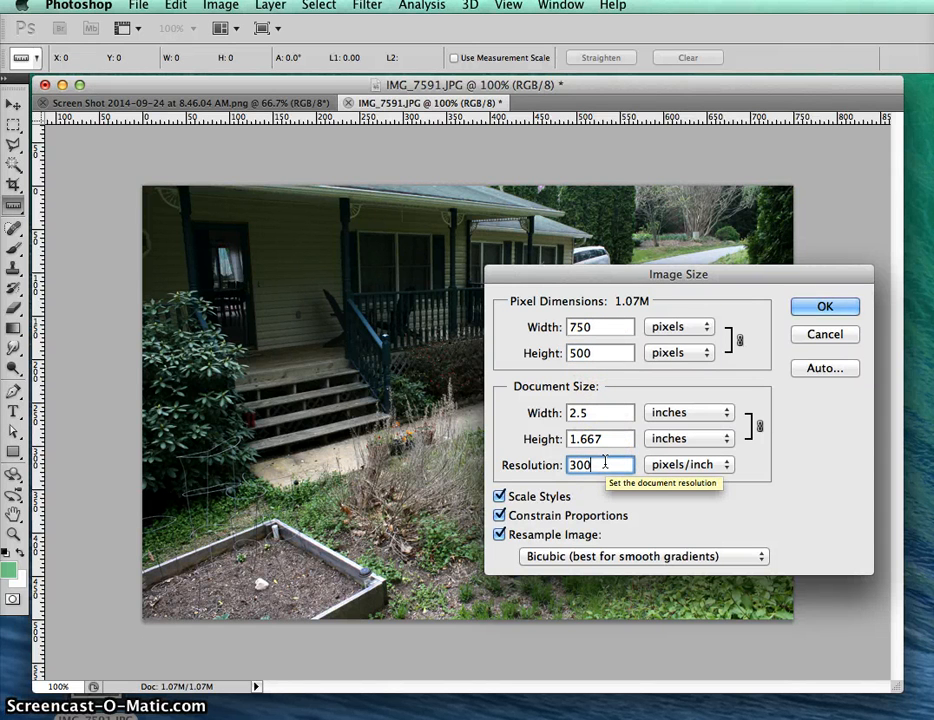
drag(604, 463, 556, 468)
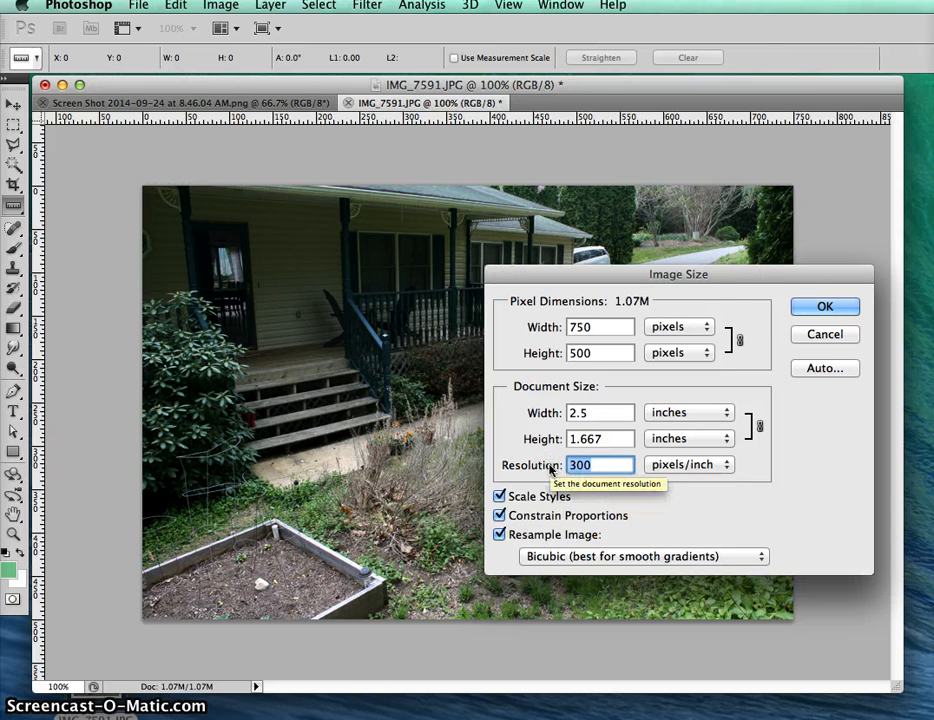
text(72)
double_click(591, 326)
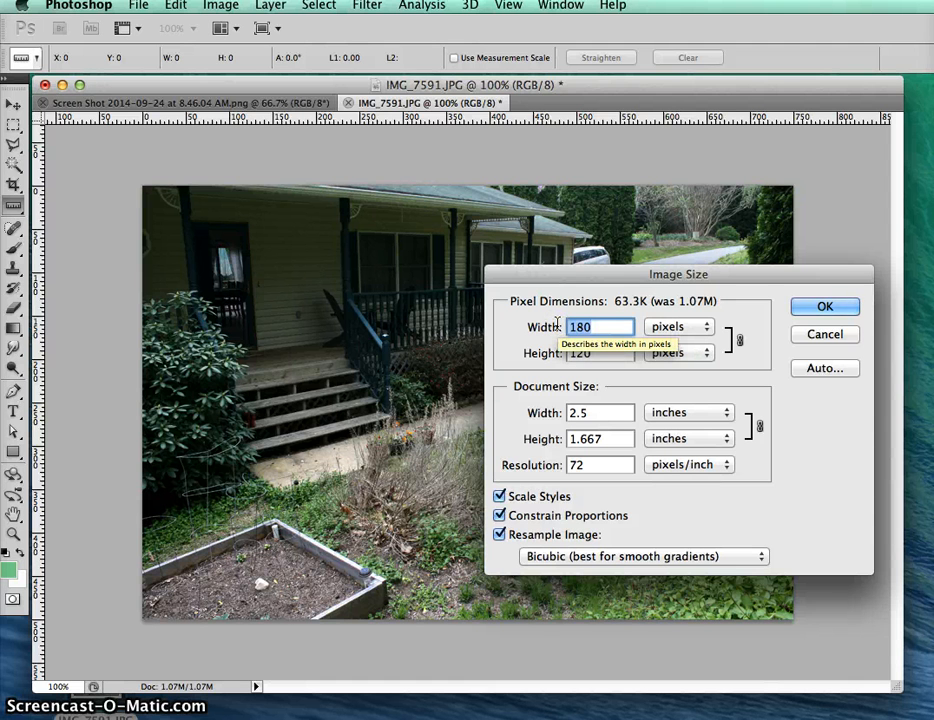
text(750)
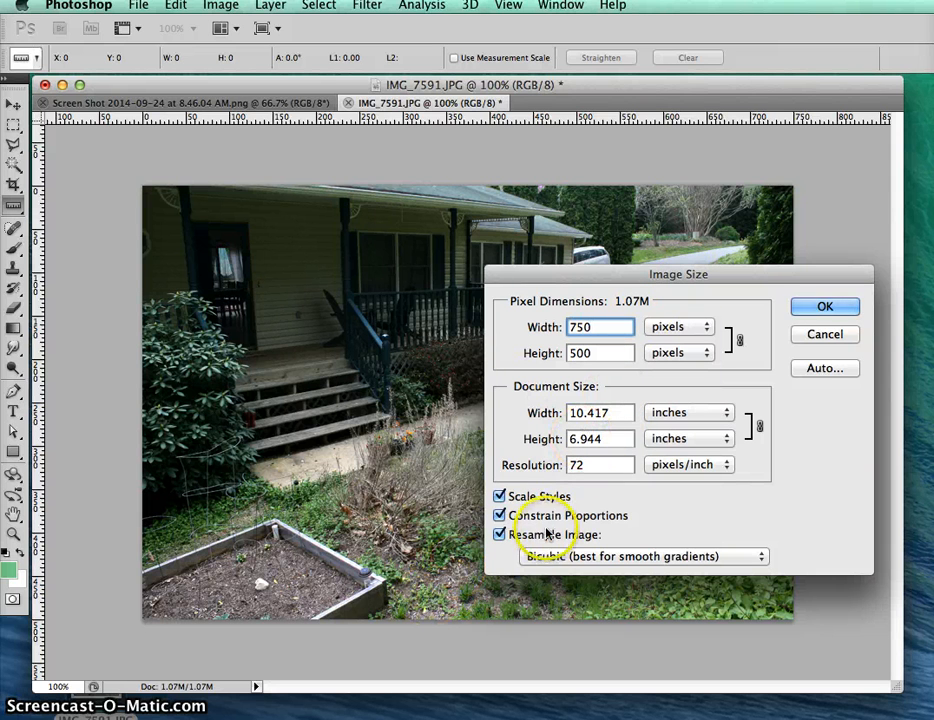
double_click(589, 465)
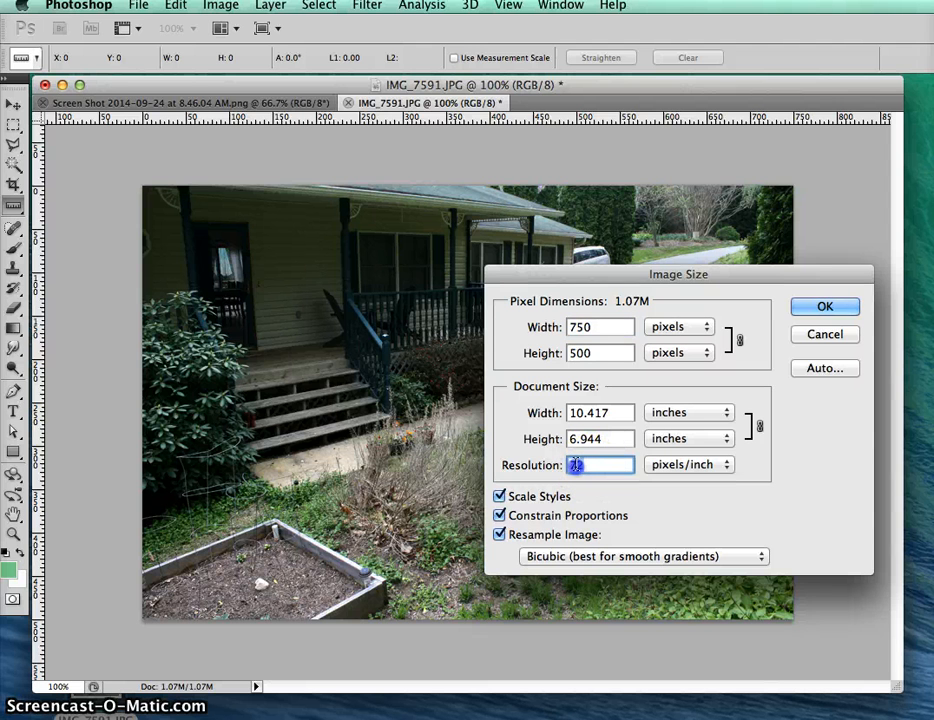
click(810, 312)
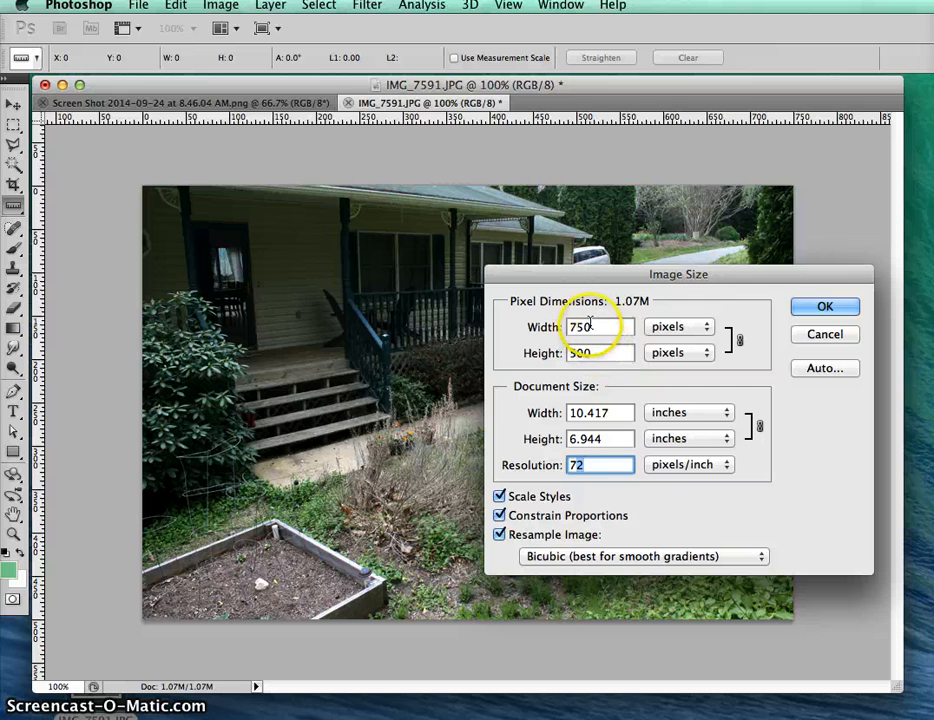
Shrink the photo to 350 pixels wide with proportions constrained and apply the new image size.
click(535, 324)
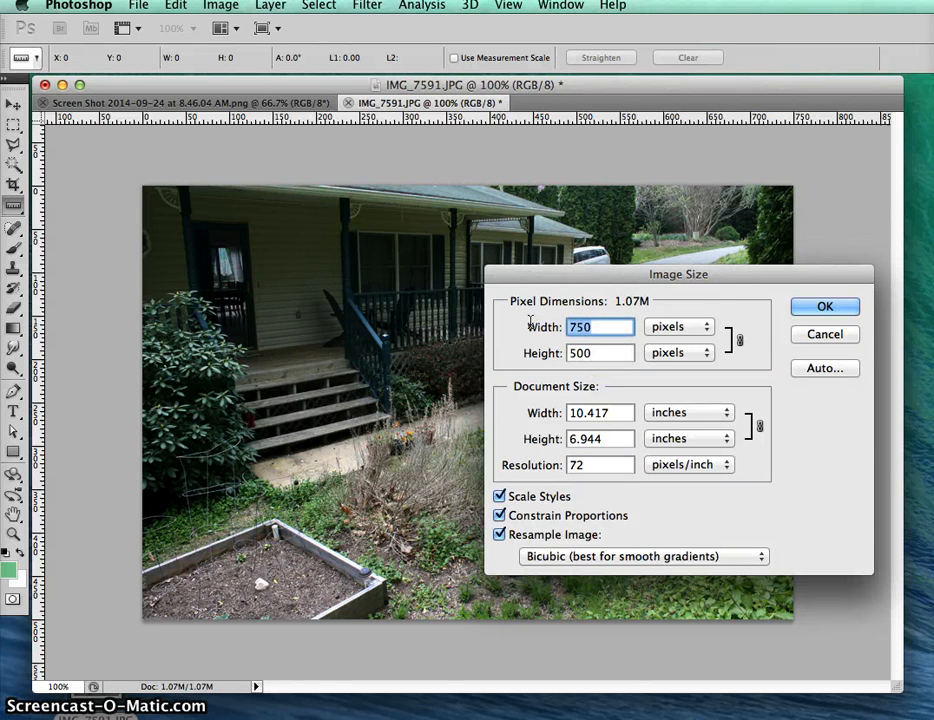
text(350)
click(687, 277)
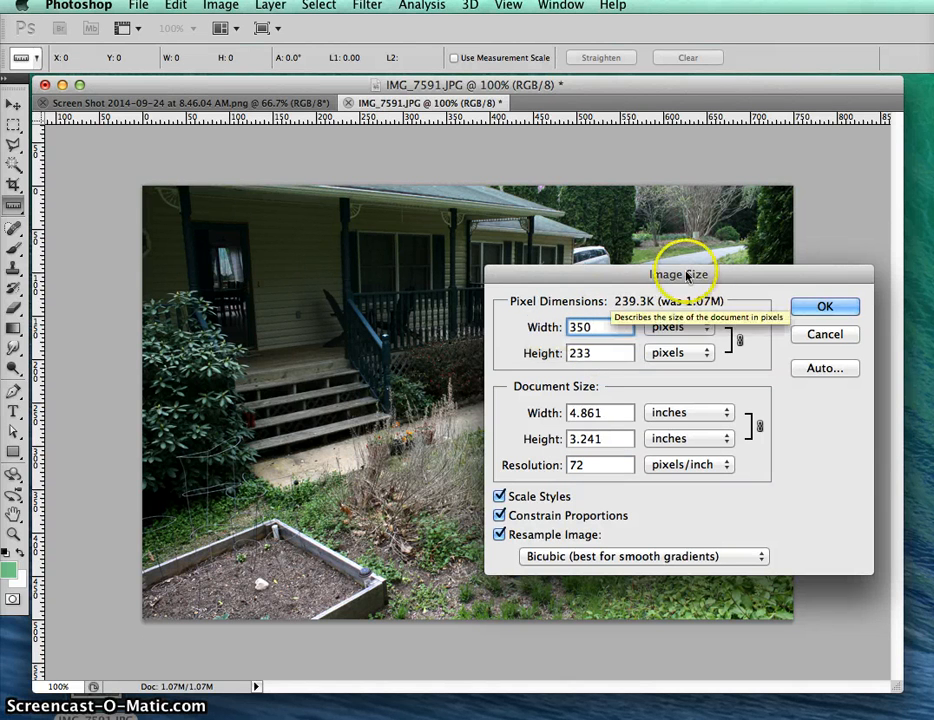
click(836, 308)
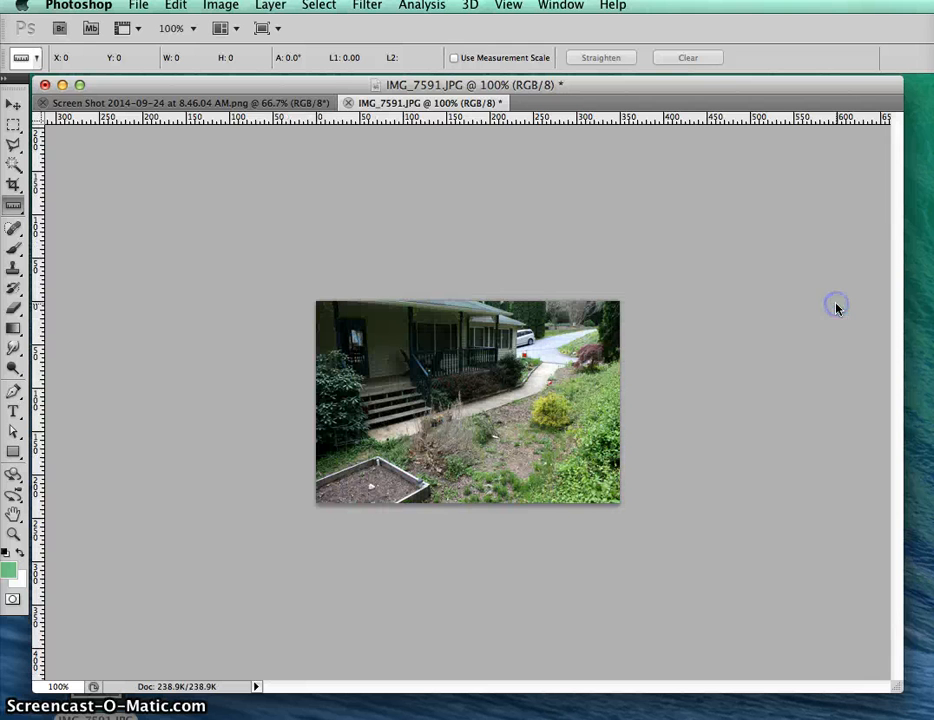
Enlarge the reduced photo to 750 pixels wide with proportions constrained.
click(697, 531)
key(super+alt+i)
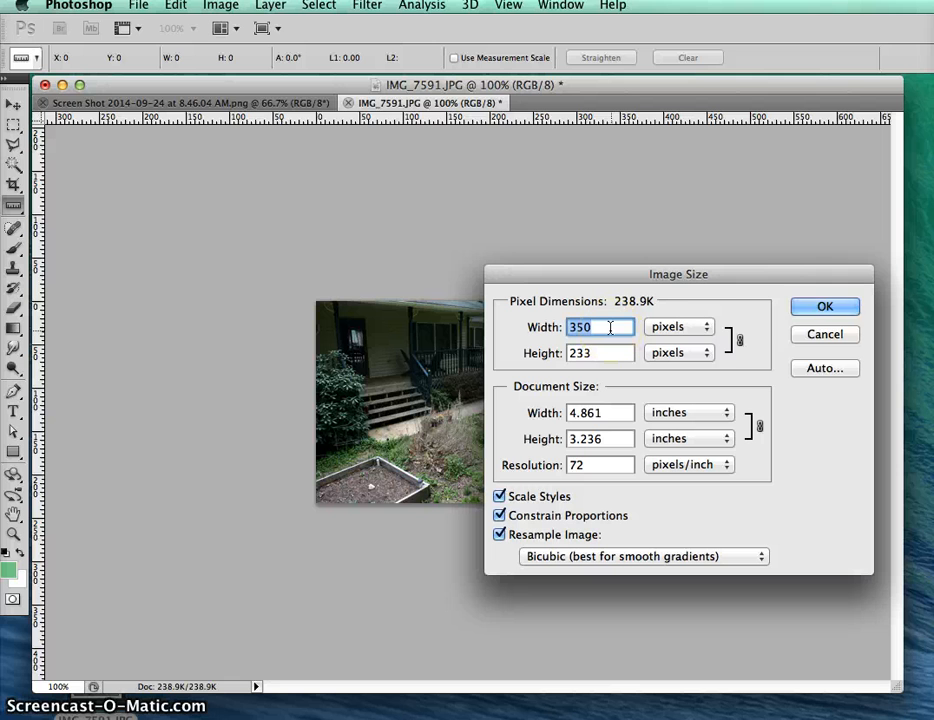
text(750)
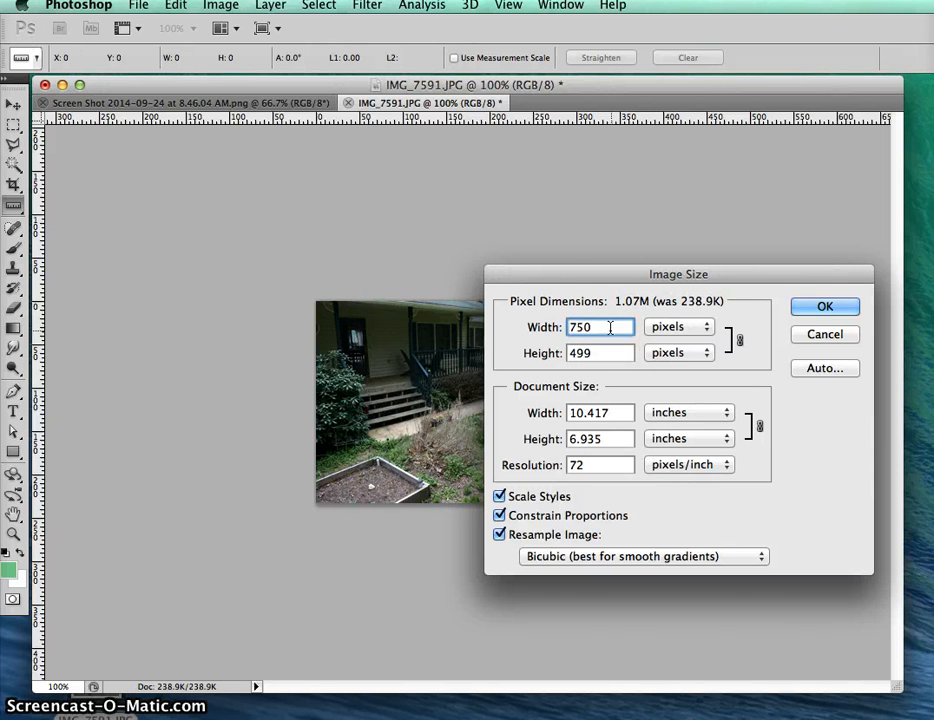
key(Return)
click(615, 330)
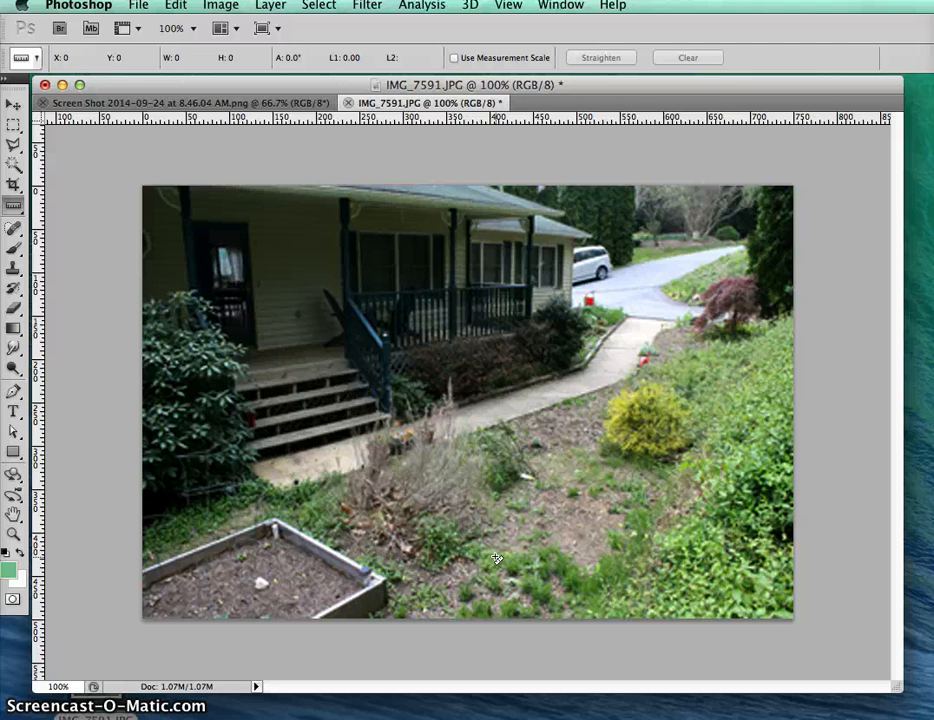
Apply the basic Sharpen filter to the re-enlarged photo.
click(308, 7)
mouse_move(221, 6)
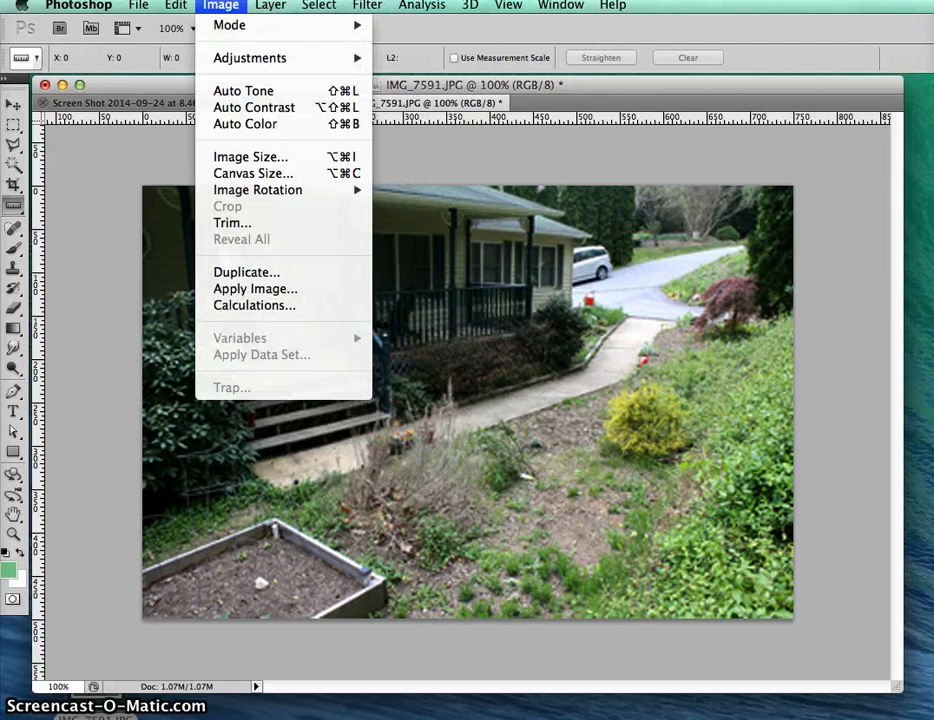
mouse_move(270, 6)
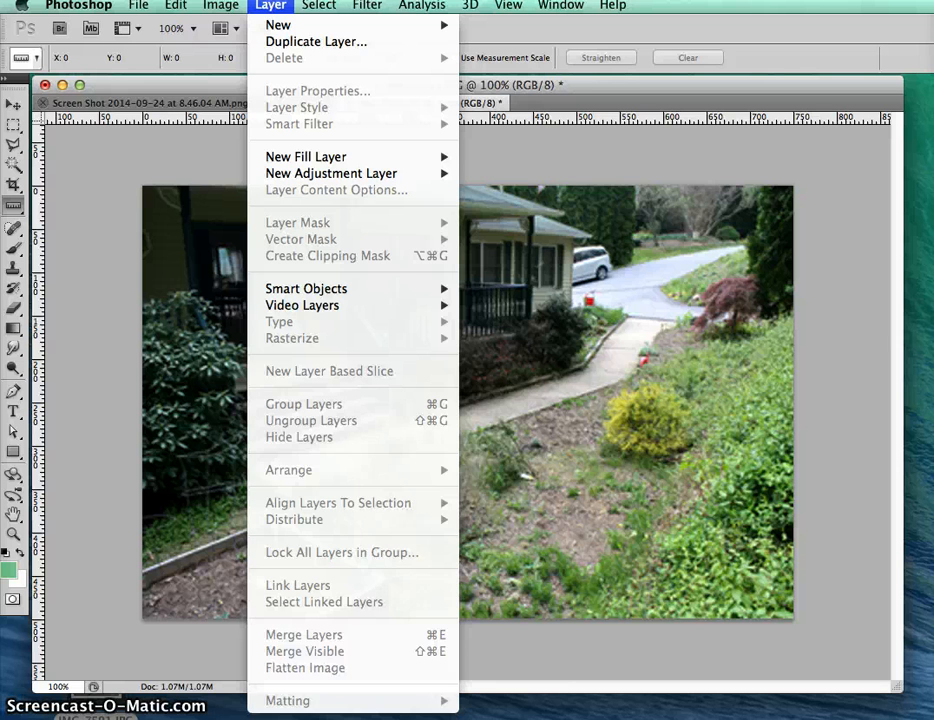
mouse_move(367, 6)
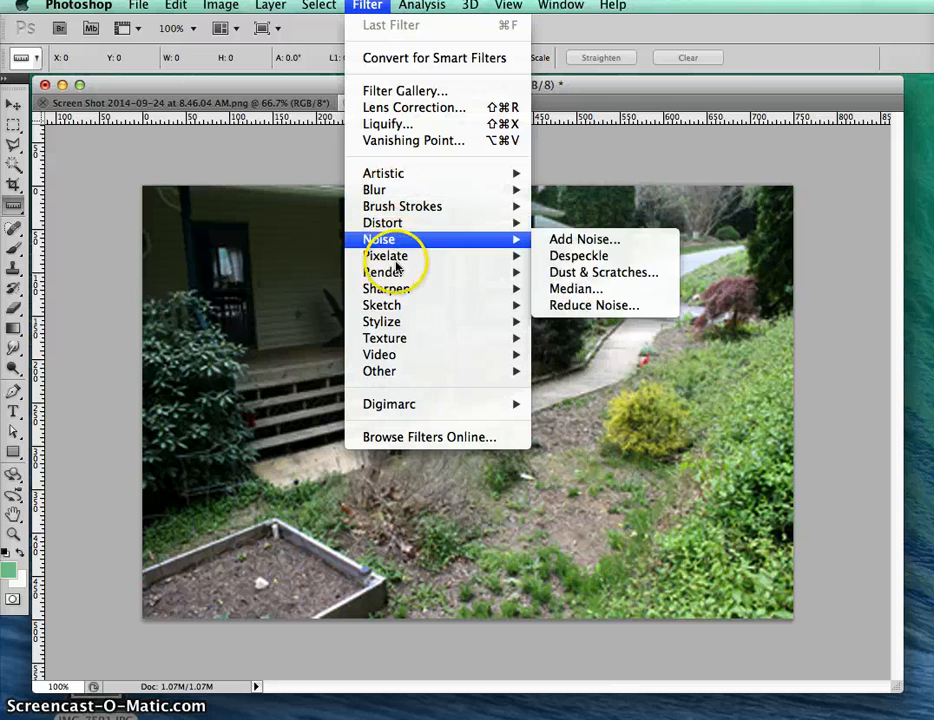
mouse_move(386, 286)
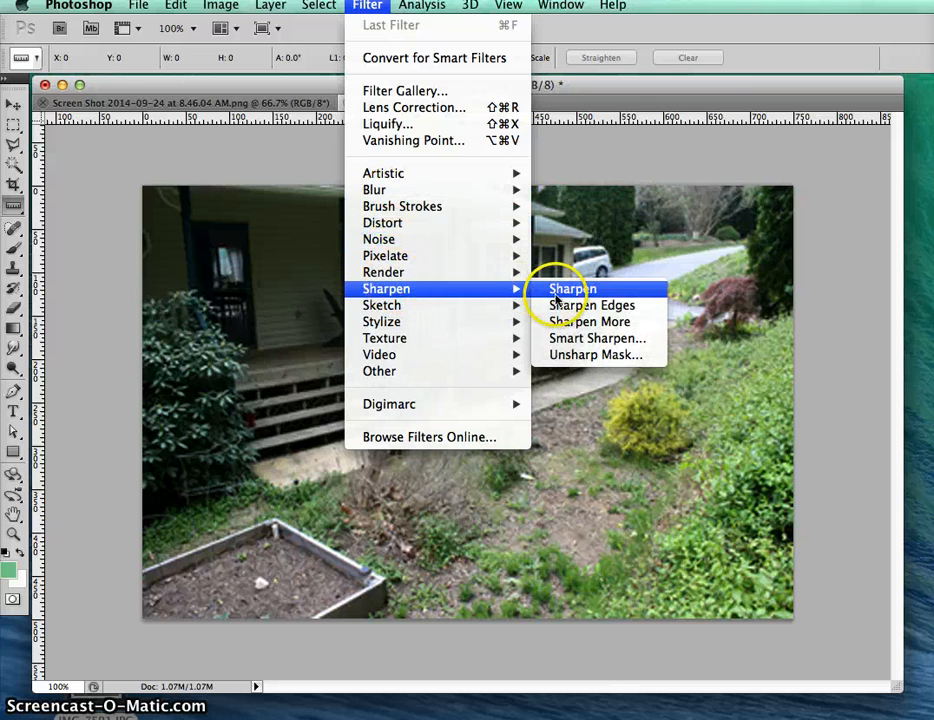
click(557, 292)
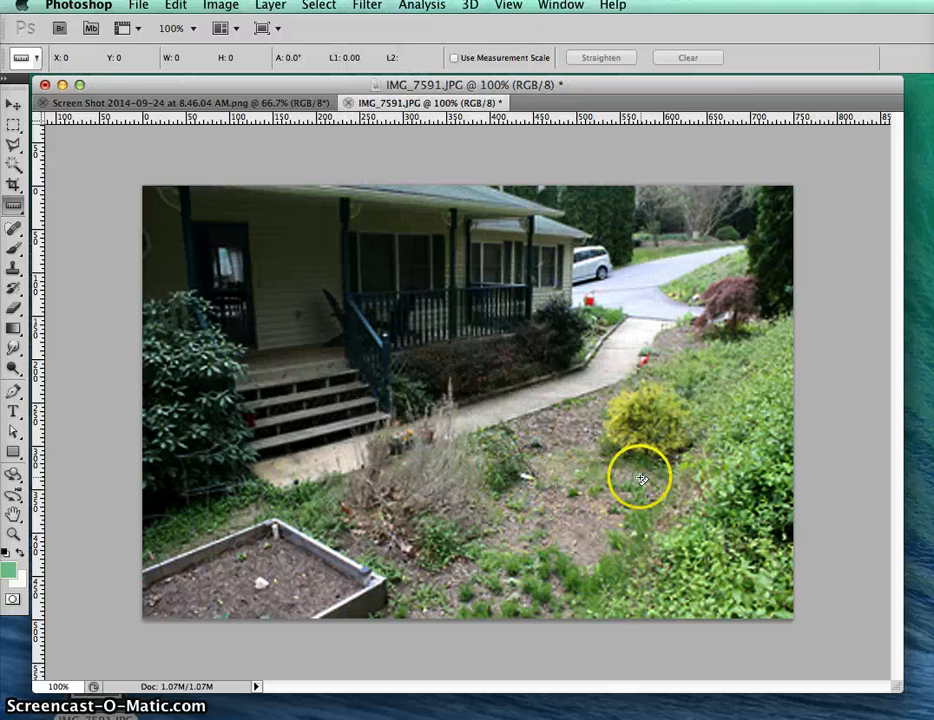
Apply the Sharpen More filter to the photo and examine the detail around the porch steps up close.
click(338, 6)
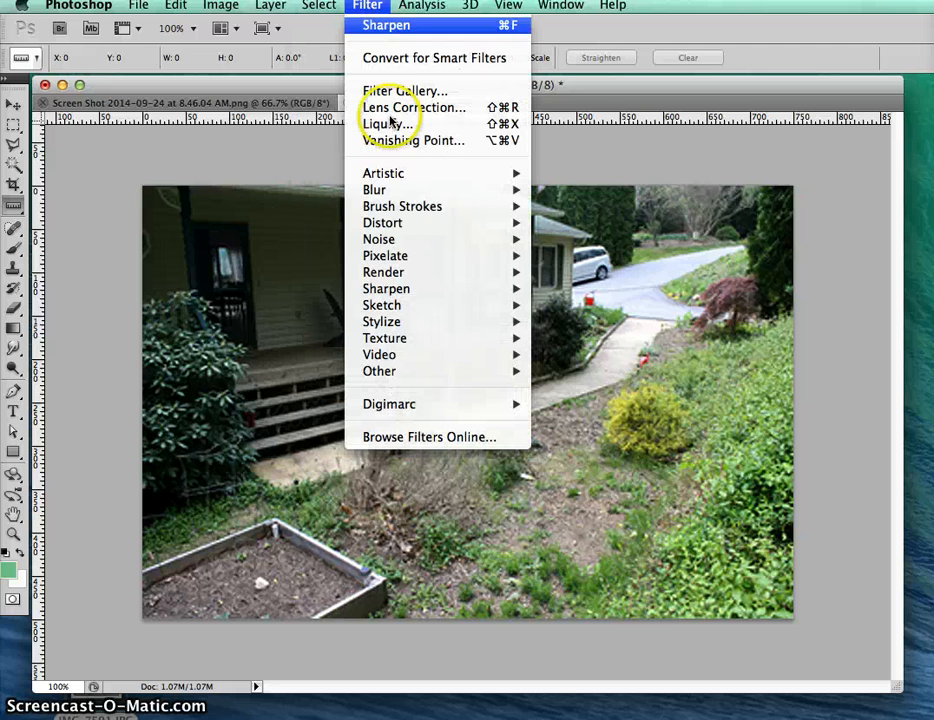
mouse_move(397, 276)
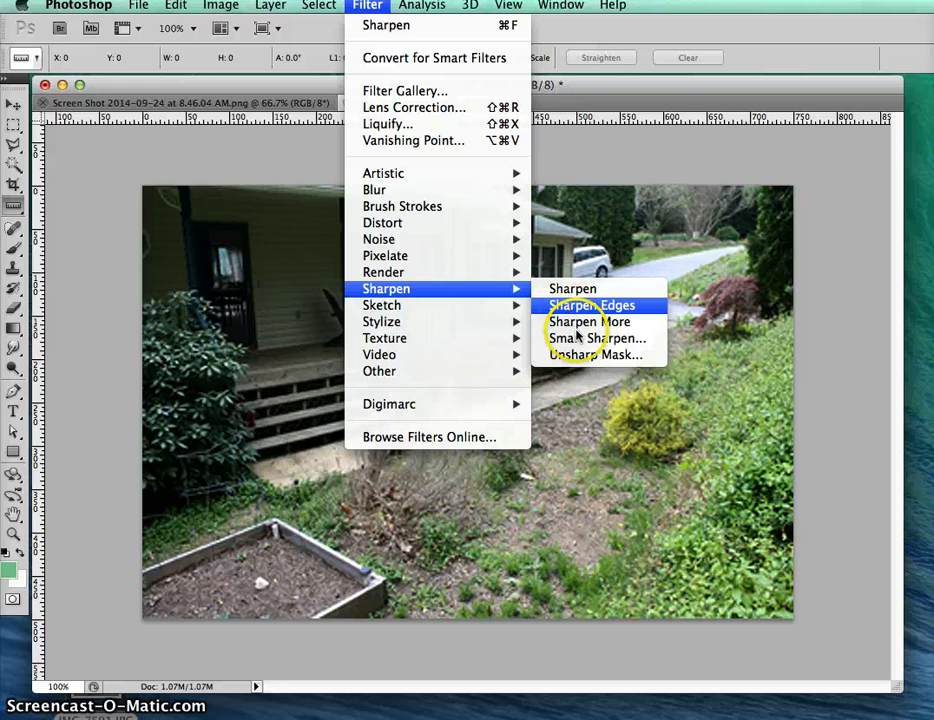
click(567, 322)
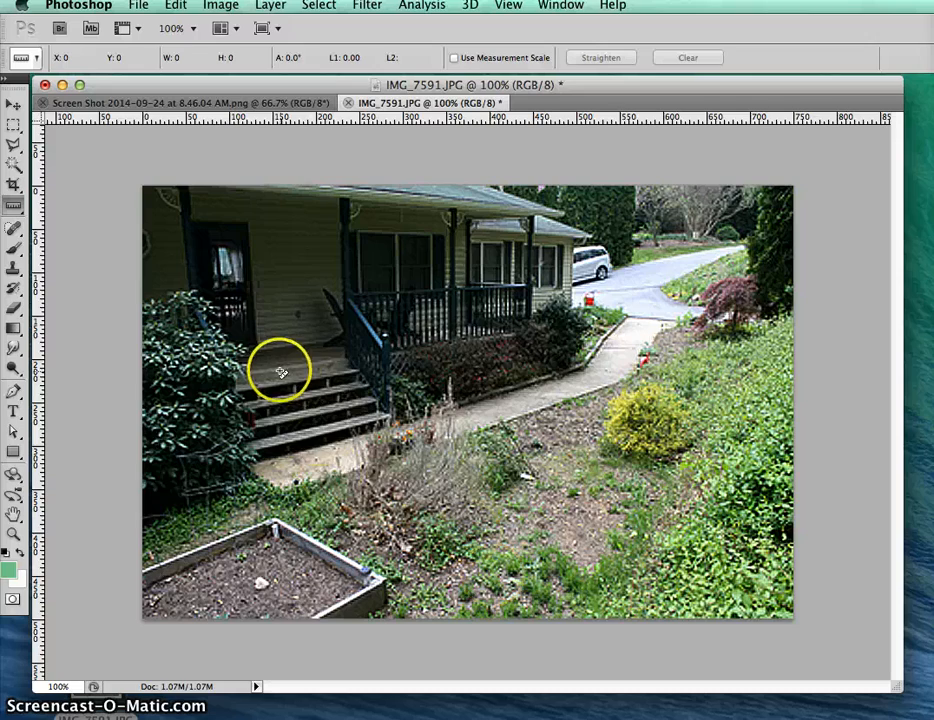
key(z)
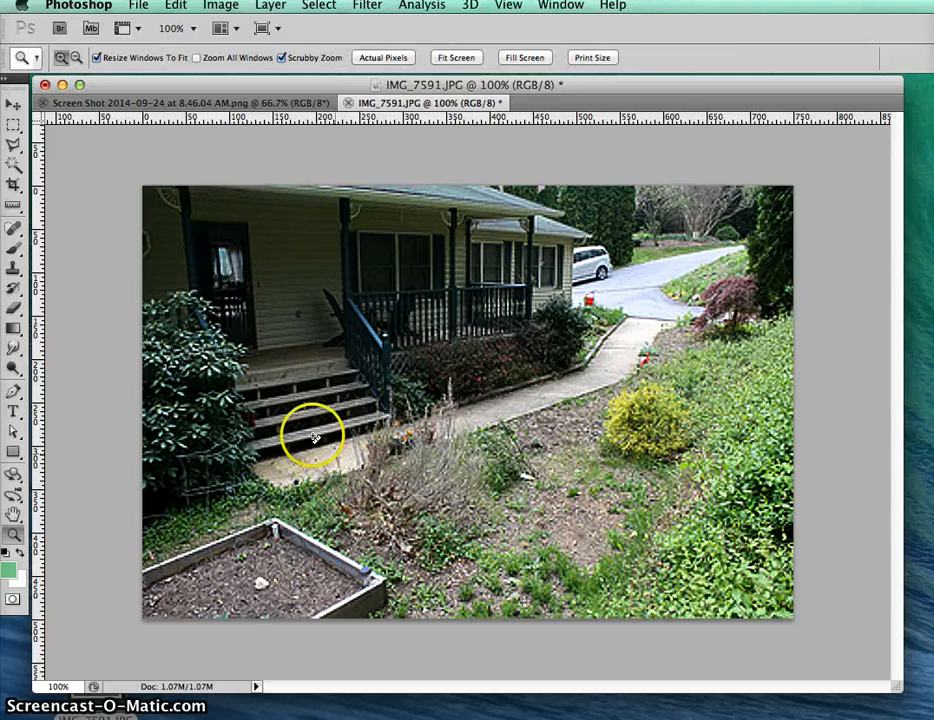
drag(242, 354, 312, 413)
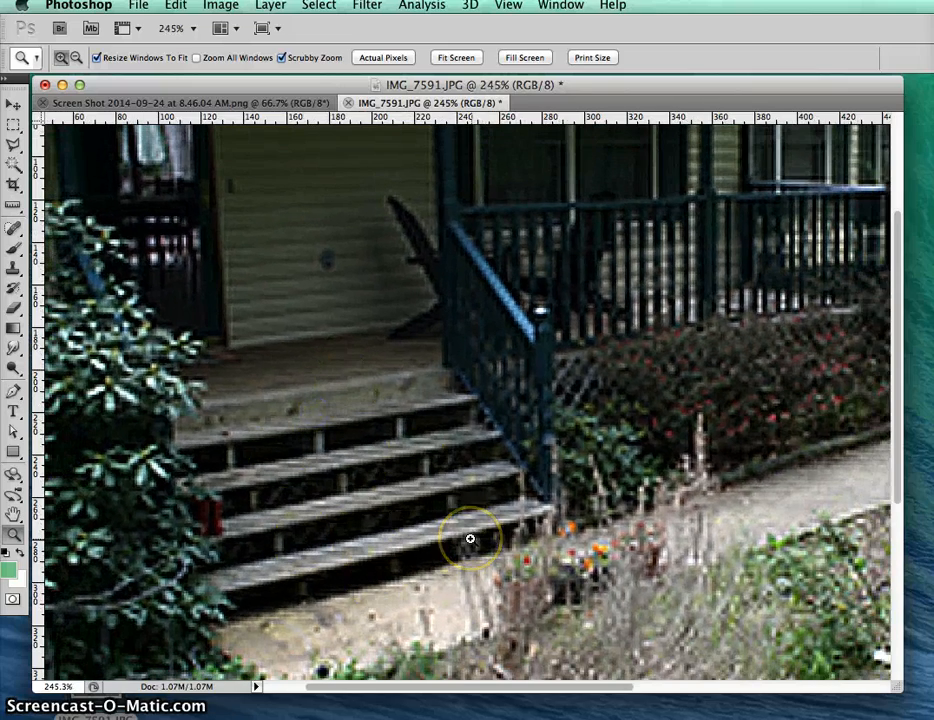
drag(470, 539, 401, 490)
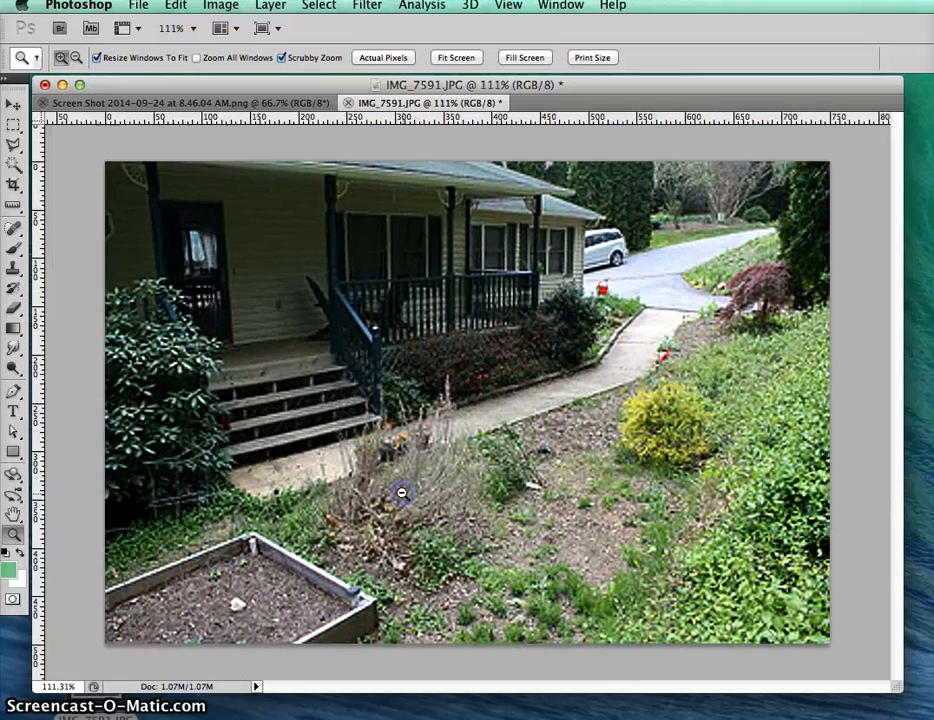